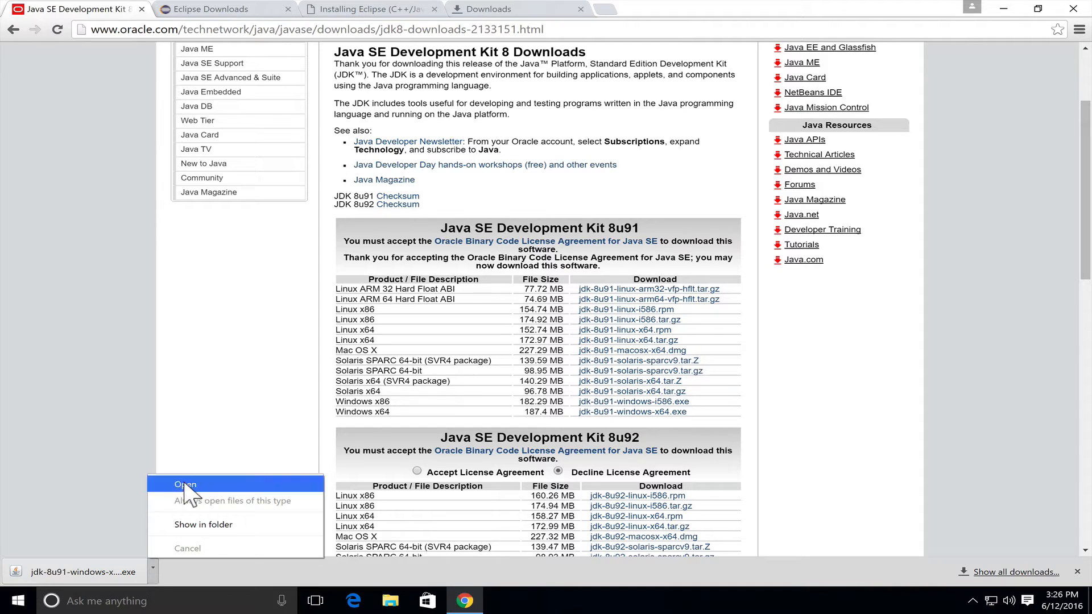
Run the downloaded jdk-8u91 Windows x64 installer and install the JDK with the default features and destination folders
{"action": "left_click", "coordinate": [184, 485]}
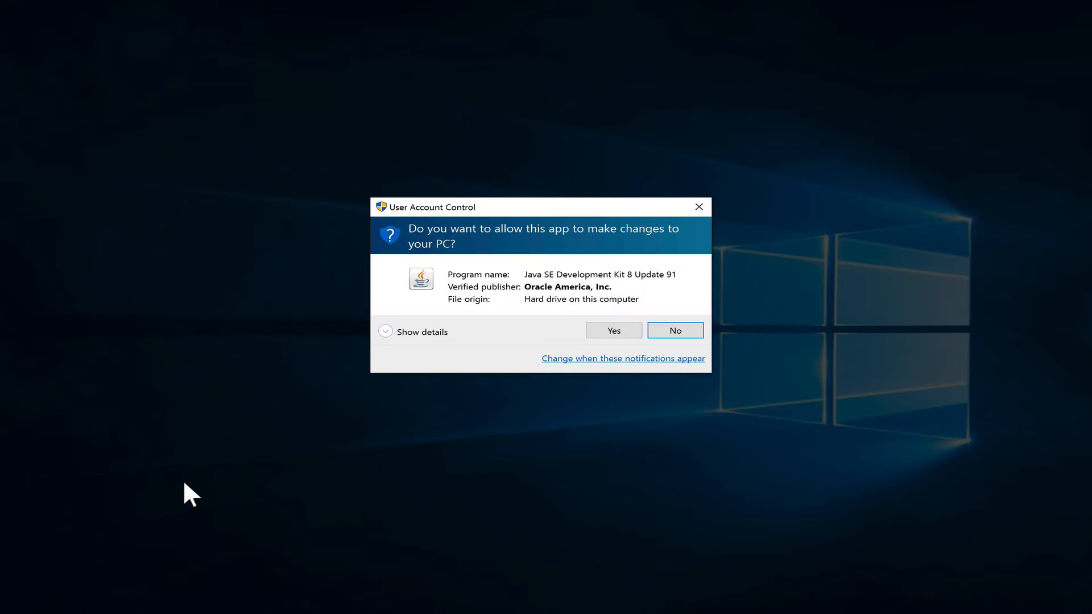
{"action": "left_click", "coordinate": [598, 333]}
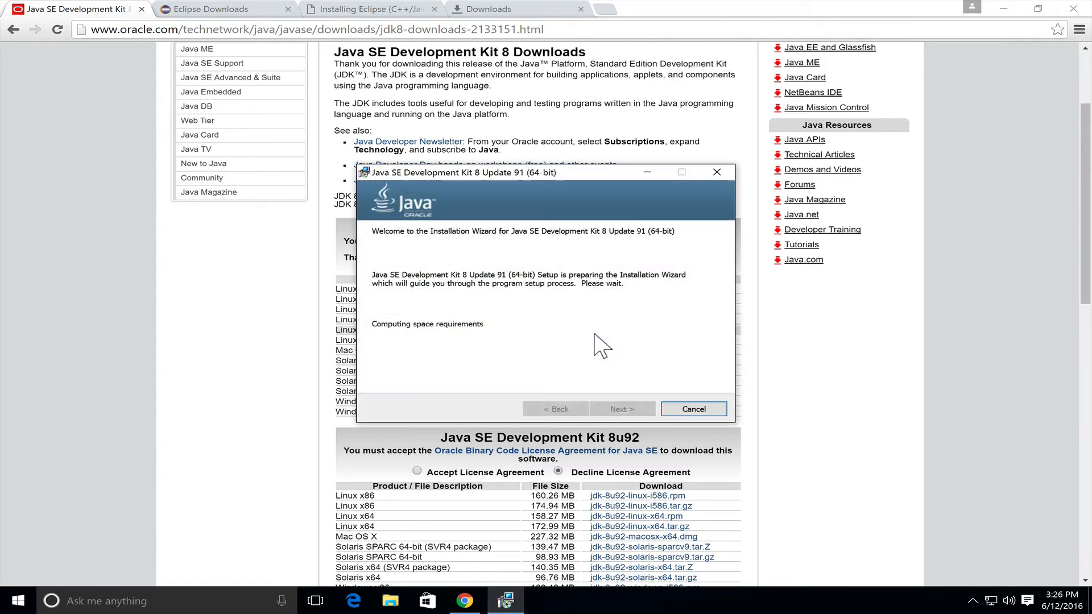
{"action": "left_click", "coordinate": [611, 410]}
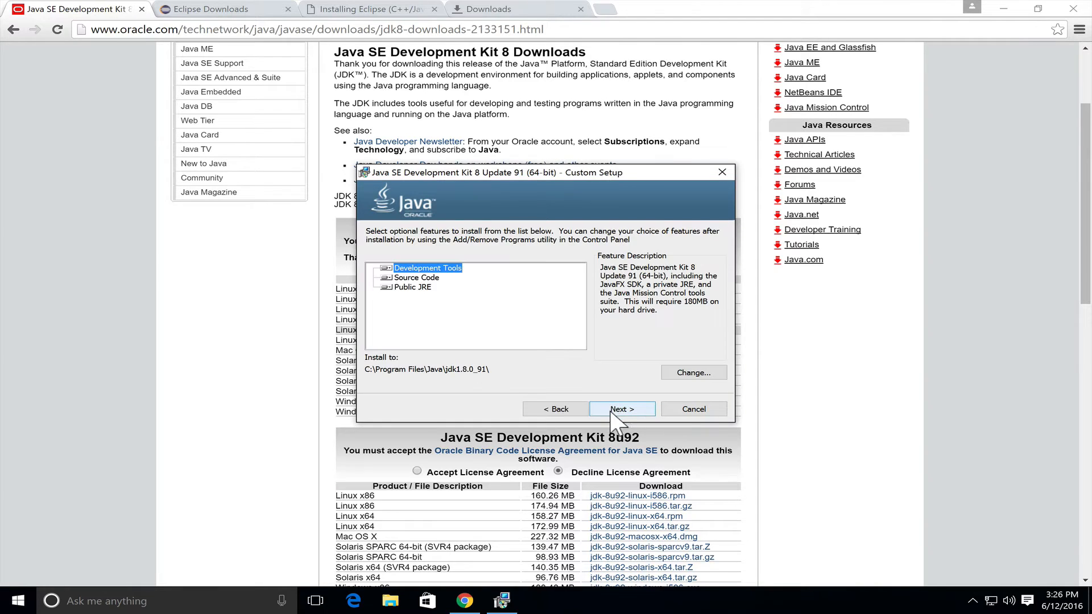
{"action": "left_click", "coordinate": [610, 409]}
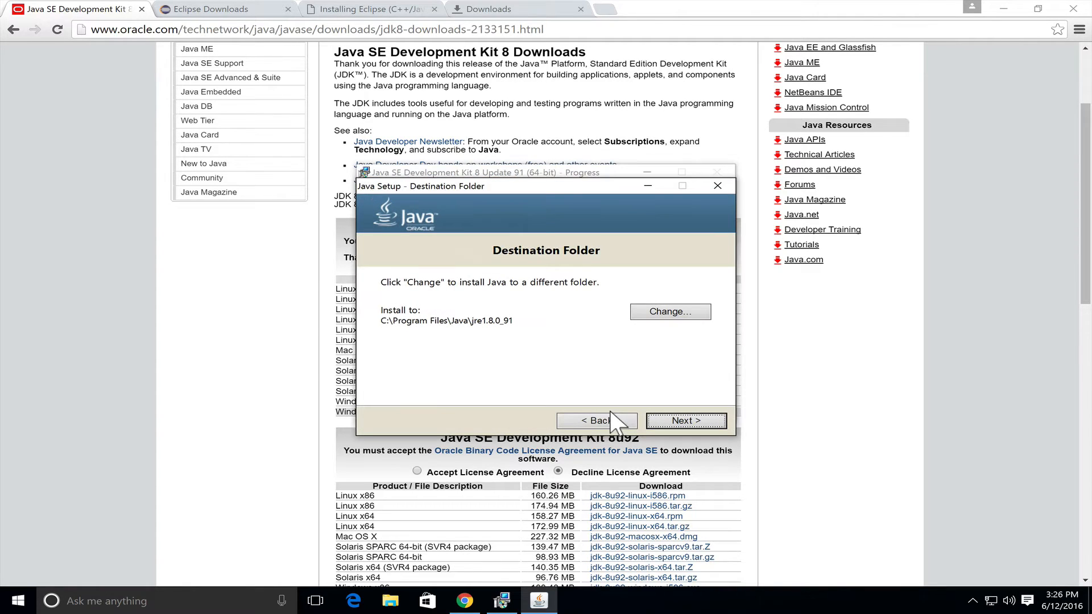
{"action": "left_click", "coordinate": [683, 421]}
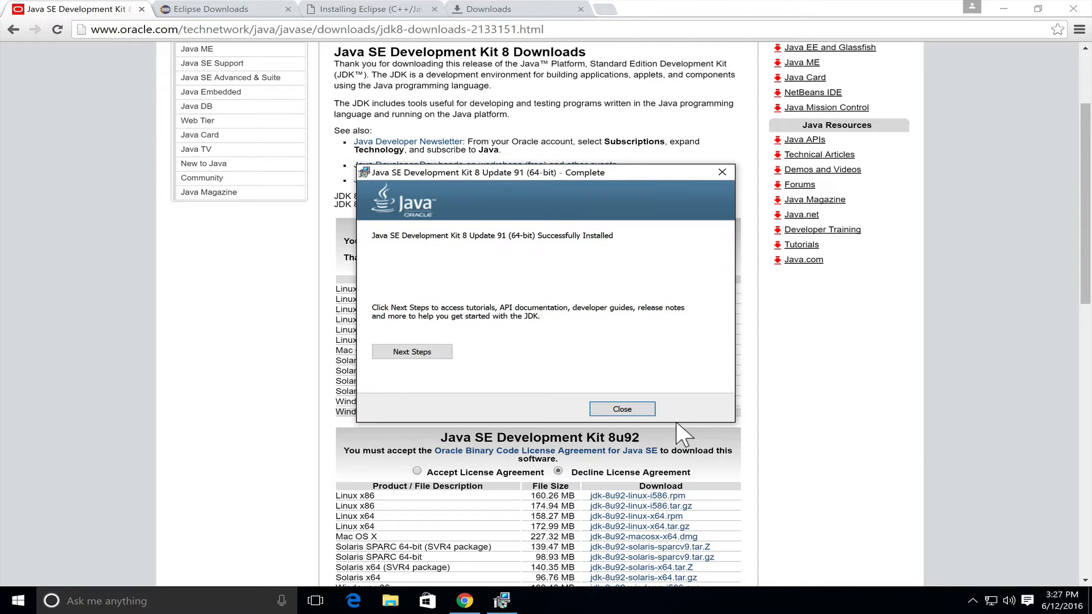
{"action": "left_click", "coordinate": [603, 411]}
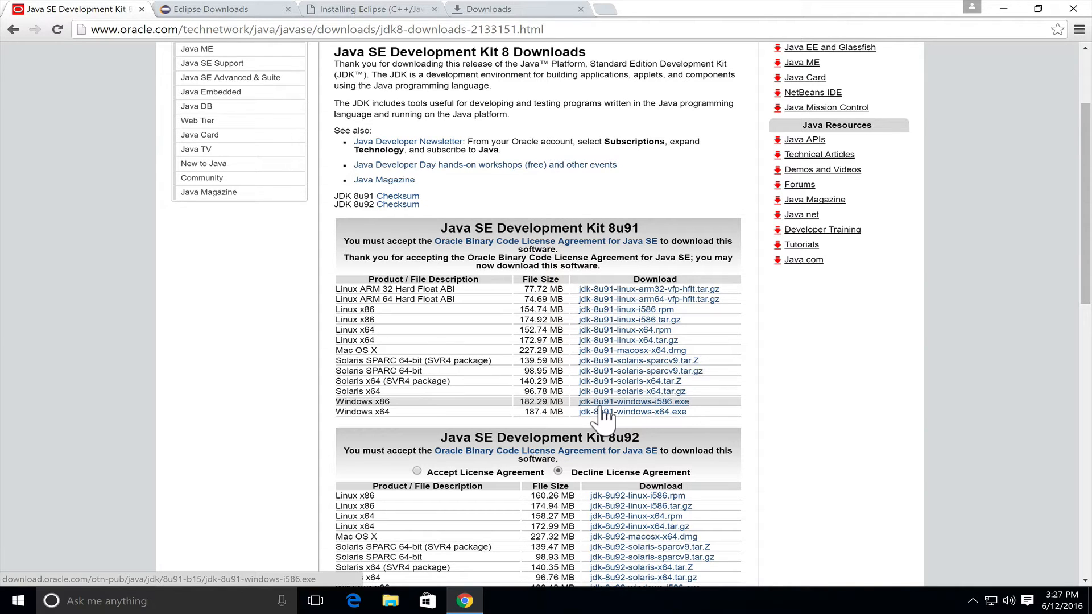
Search Windows for "environm" and open the settings for editing the system environment variables
{"action": "left_click", "coordinate": [165, 603]}
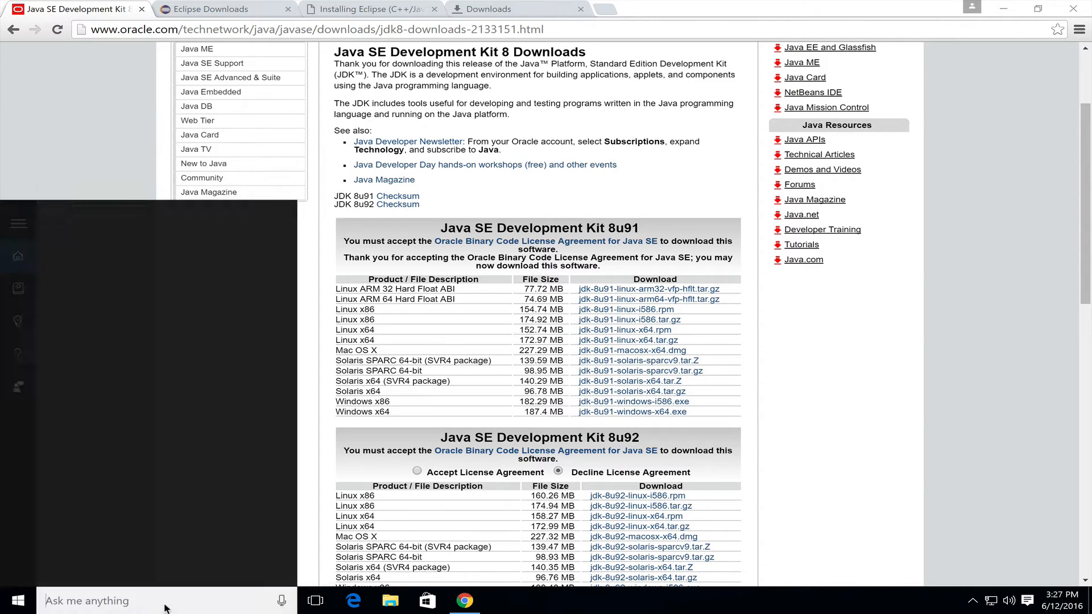
{"action": "type", "text": "e"}
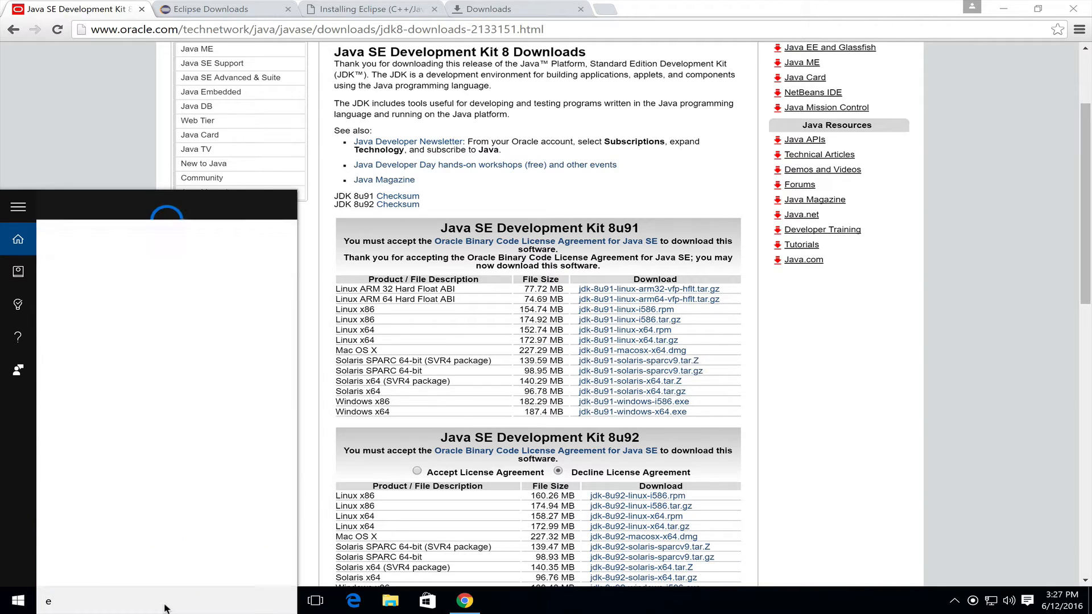
{"action": "type", "text": "nviron"}
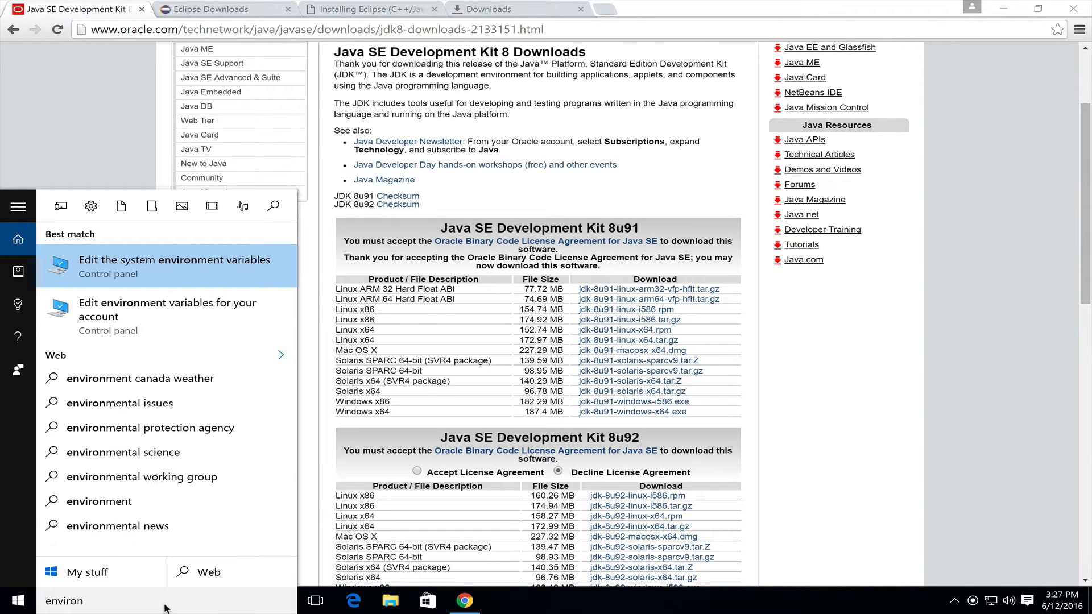
{"action": "type", "text": "m"}
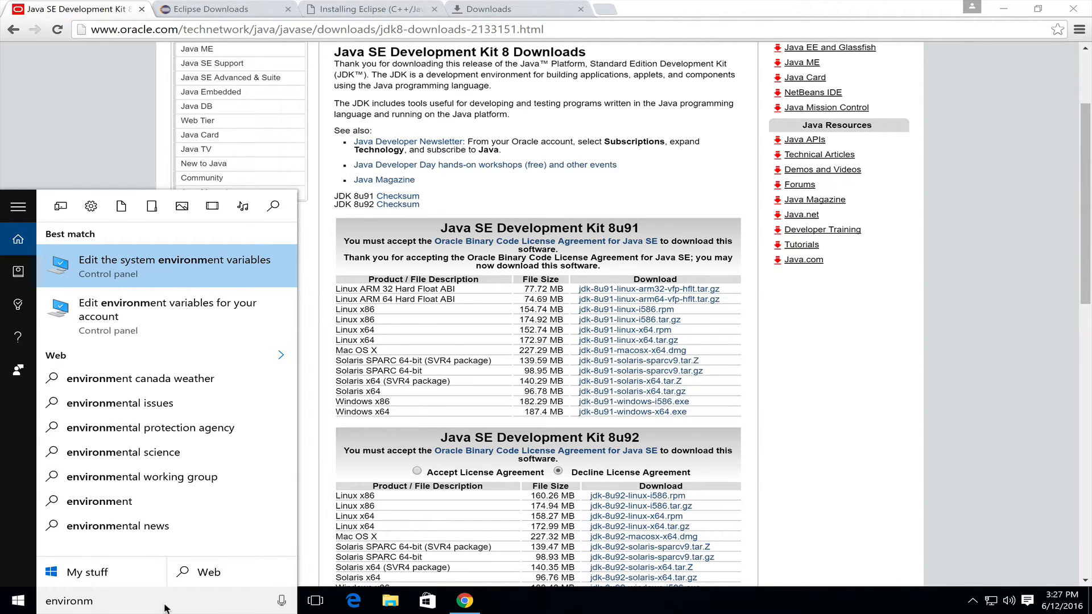
{"action": "key", "text": "Return"}
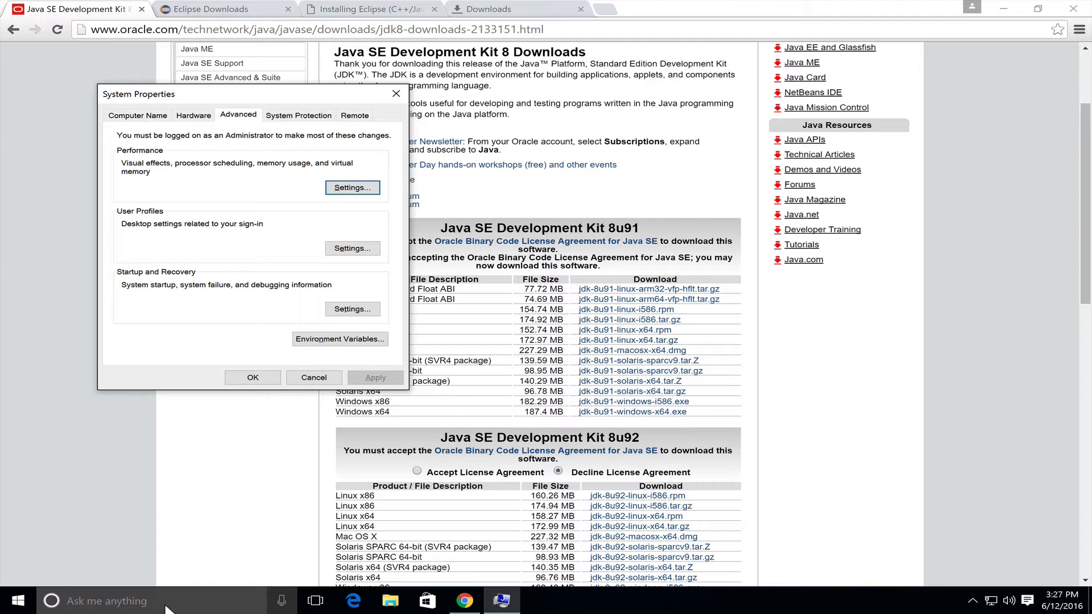
Browse to C:\Program Files\Java\jdk1.8.0_91 in File Explorer and copy the folder's full path
{"action": "left_click", "coordinate": [19, 602]}
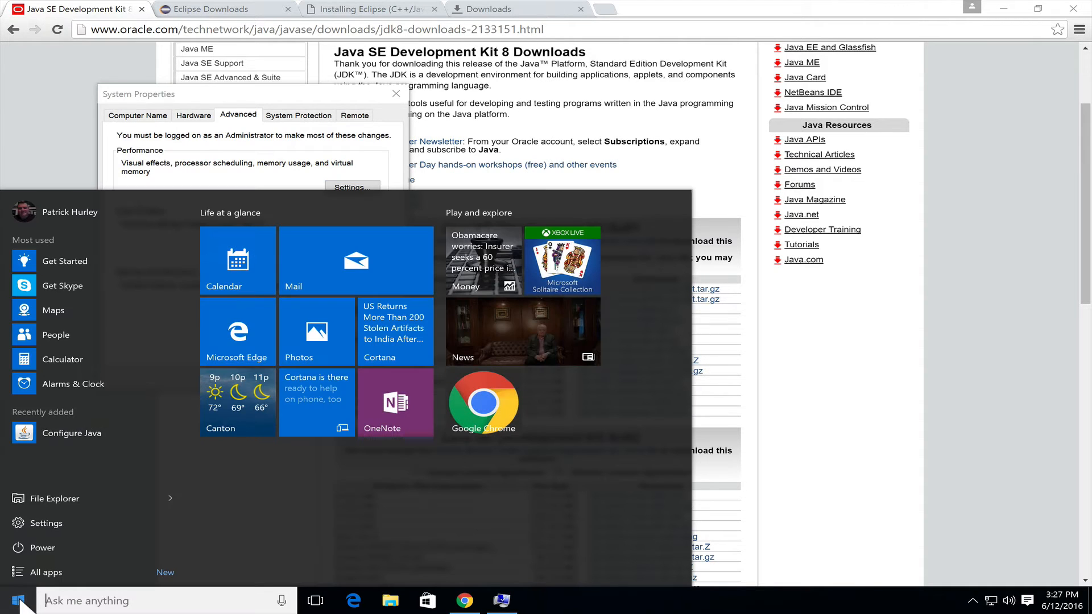
{"action": "left_click", "coordinate": [63, 494]}
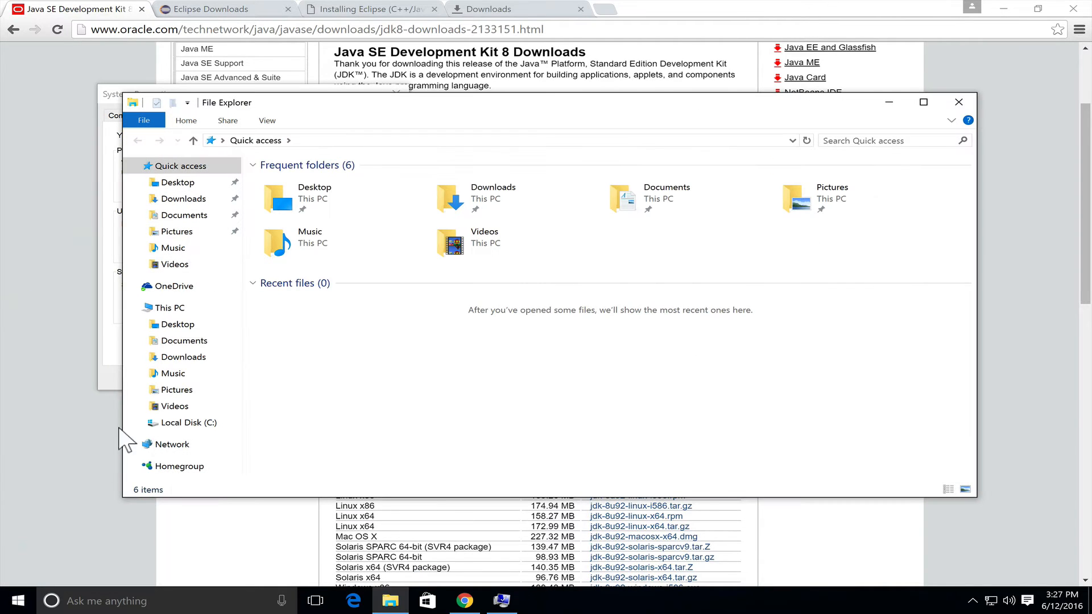
{"action": "left_click", "coordinate": [168, 424]}
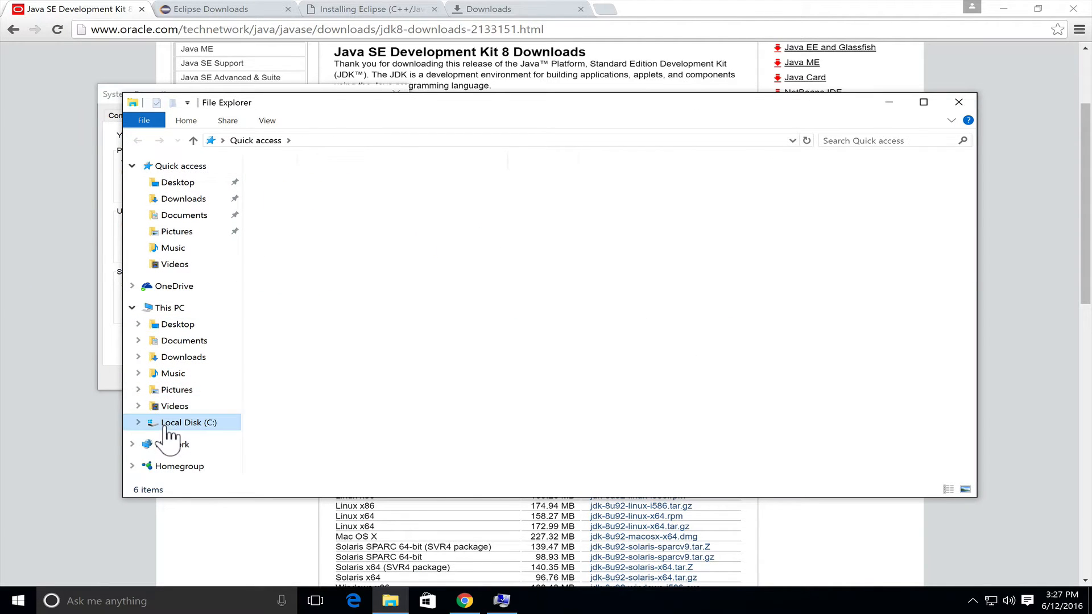
{"action": "left_click", "coordinate": [291, 211]}
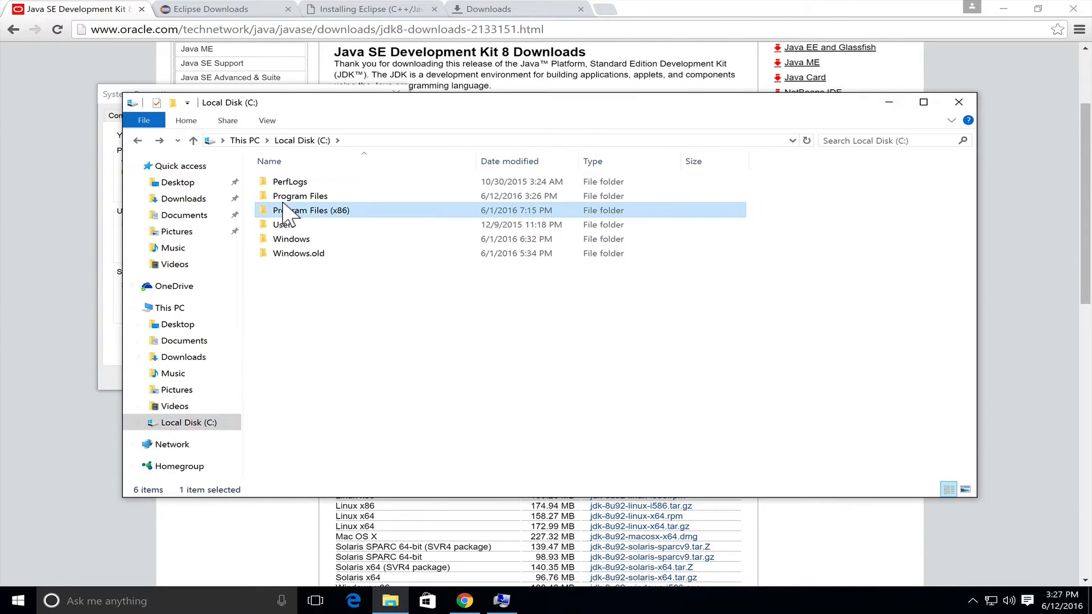
{"action": "double_click", "coordinate": [285, 198]}
{"action": "double_click", "coordinate": [286, 211]}
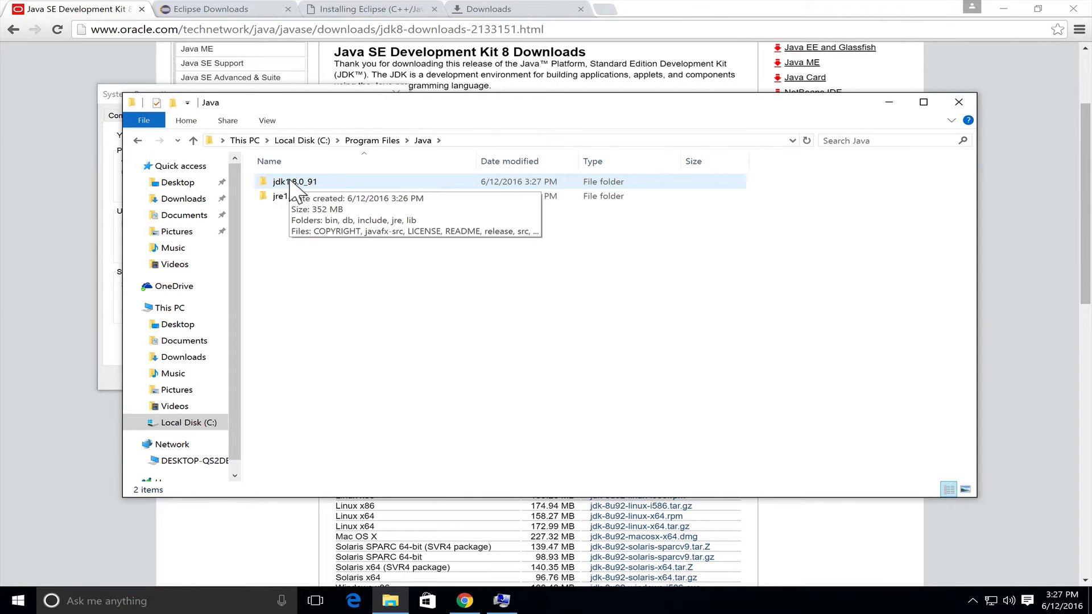
{"action": "double_click", "coordinate": [291, 182]}
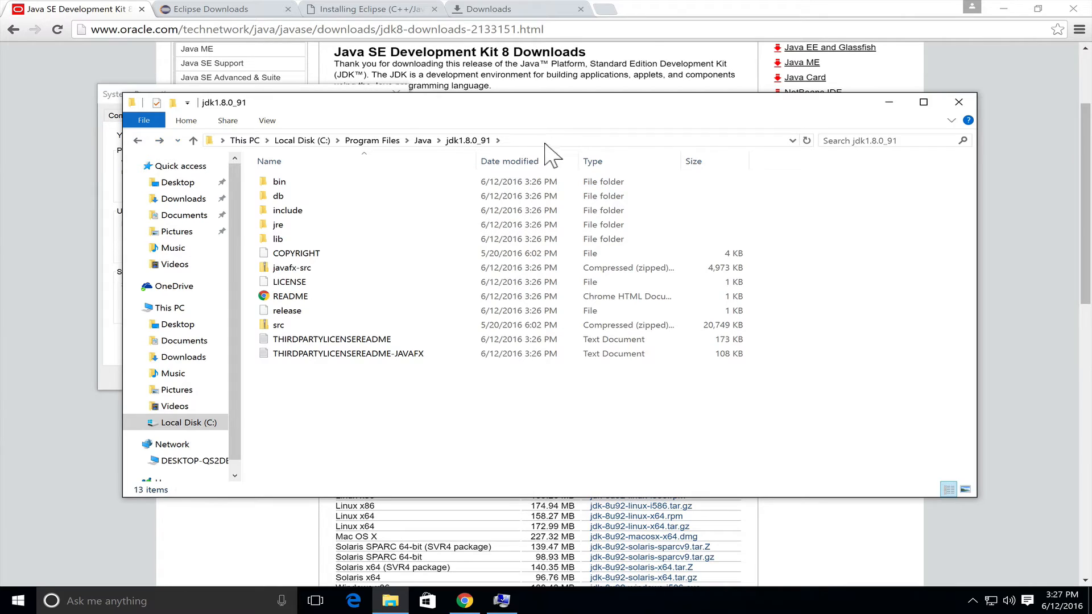
{"action": "left_click", "coordinate": [545, 140]}
{"action": "key", "text": "ctrl+c"}
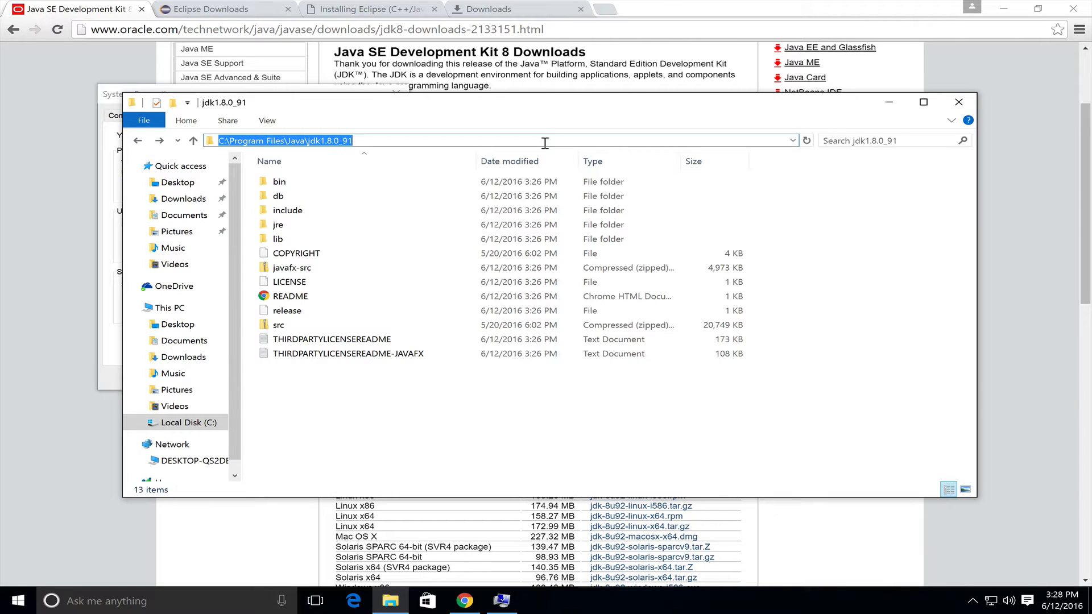
Create a system environment variable named JAVA_HOME with the value C:\Program Files\Java\jdk1.8.0_91
{"action": "left_click", "coordinate": [112, 91]}
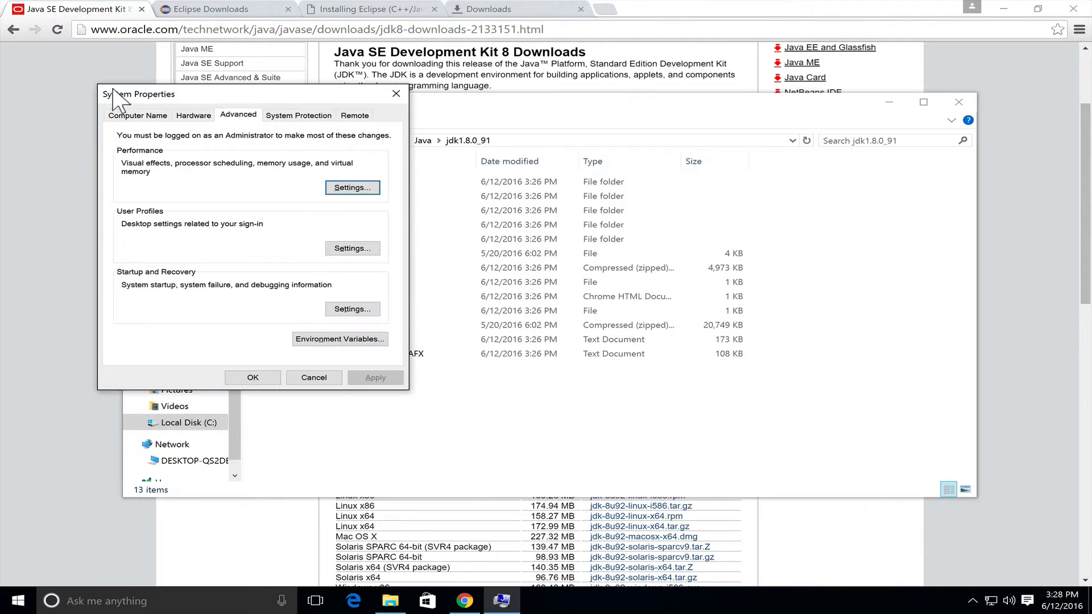
{"action": "left_click", "coordinate": [309, 341]}
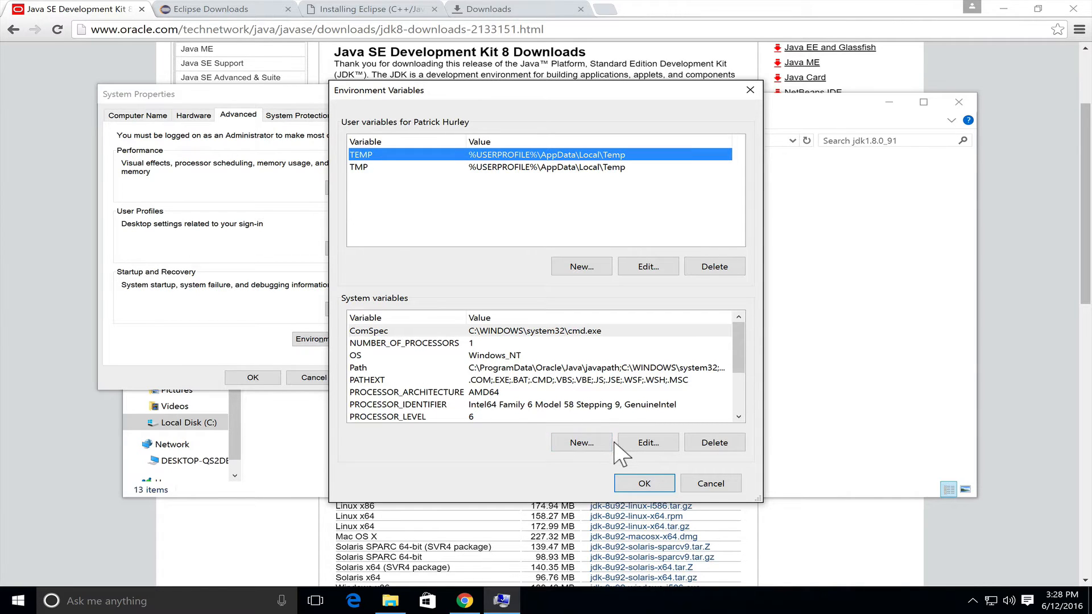
{"action": "left_click", "coordinate": [587, 443]}
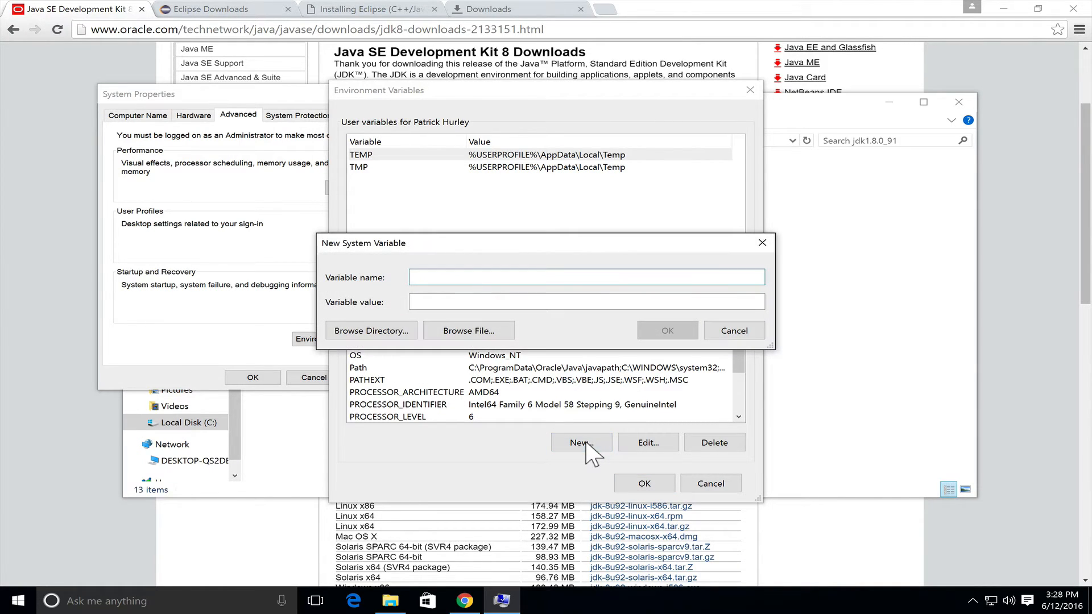
{"action": "type", "text": "JAVA_HOME"}
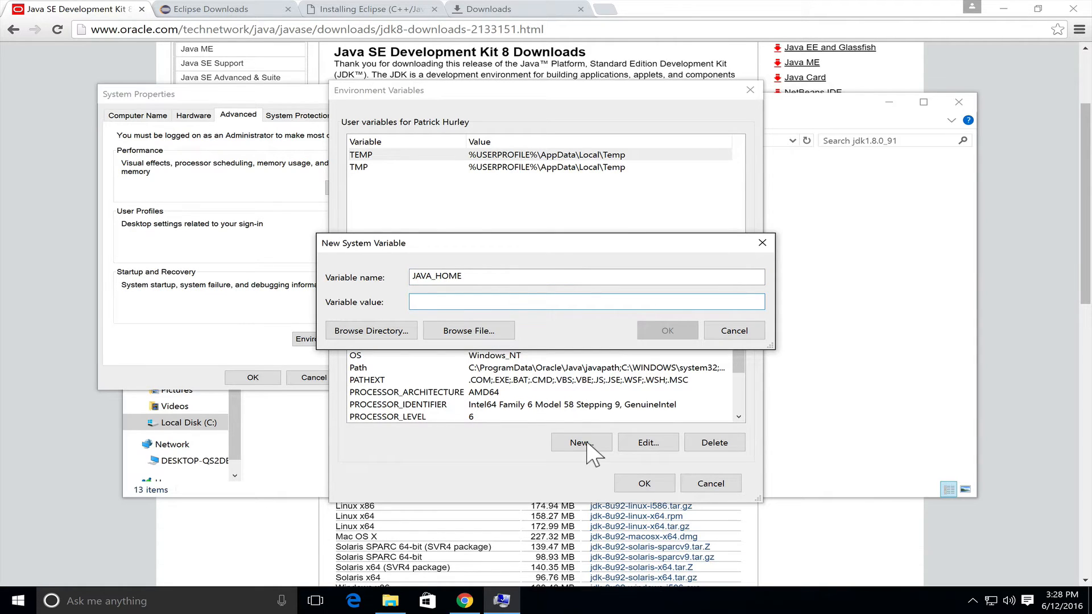
{"action": "key", "text": "ctrl+v"}
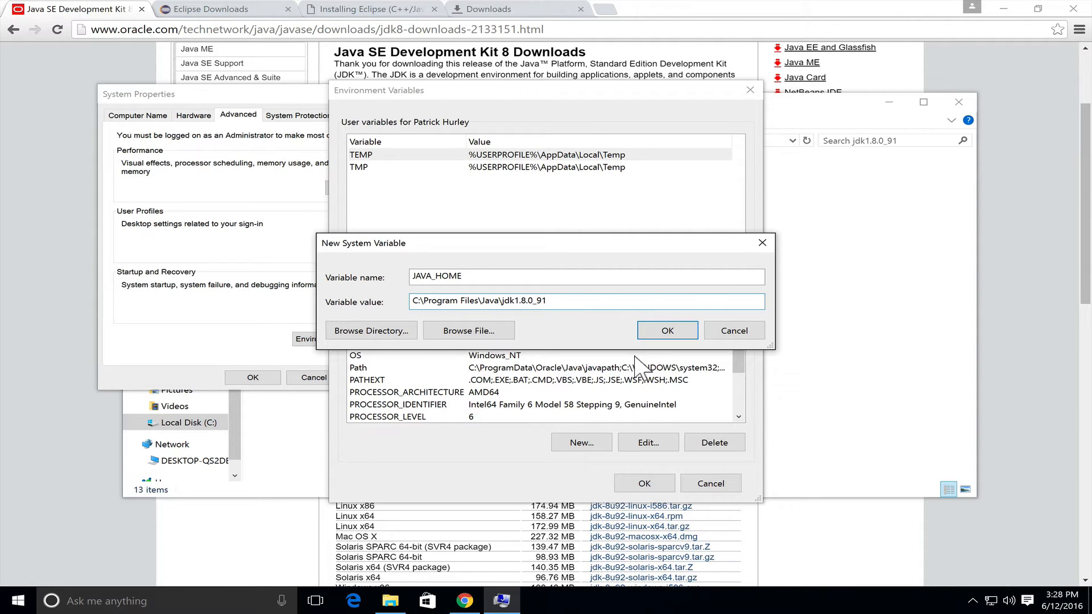
{"action": "left_click", "coordinate": [660, 332]}
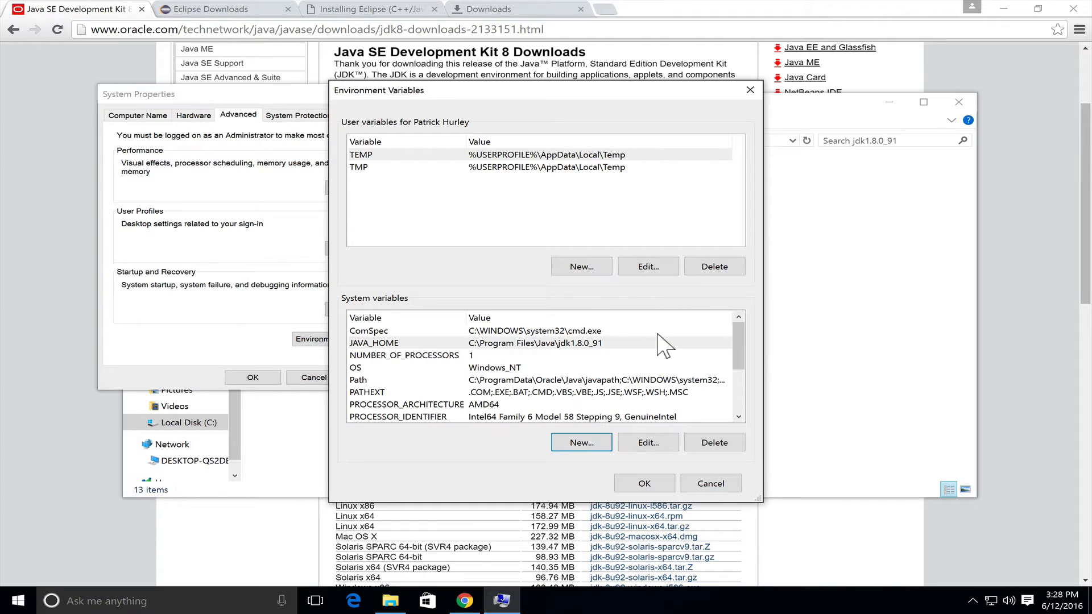
Add the entry %JAVA_HOME%\bin to the system Path variable and save the environment variable changes
{"action": "left_click", "coordinate": [636, 380]}
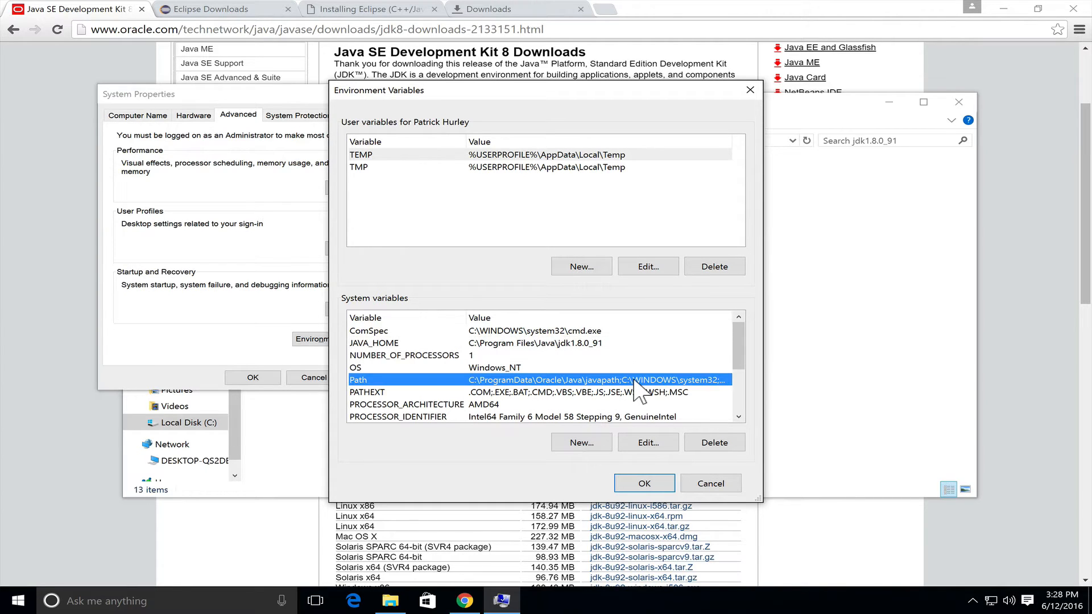
{"action": "left_click", "coordinate": [647, 444]}
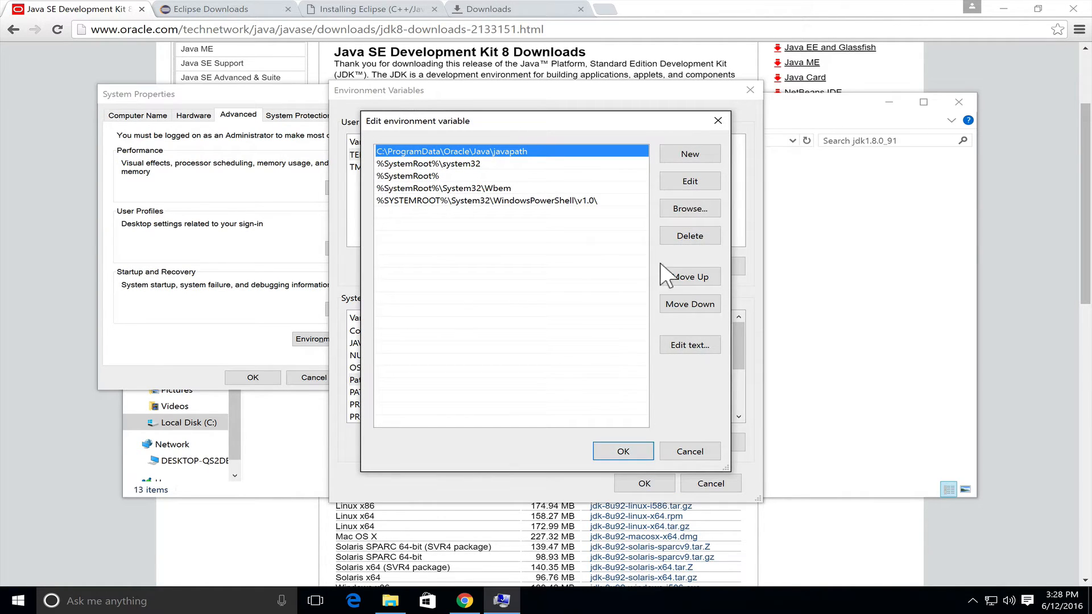
{"action": "left_click", "coordinate": [677, 163]}
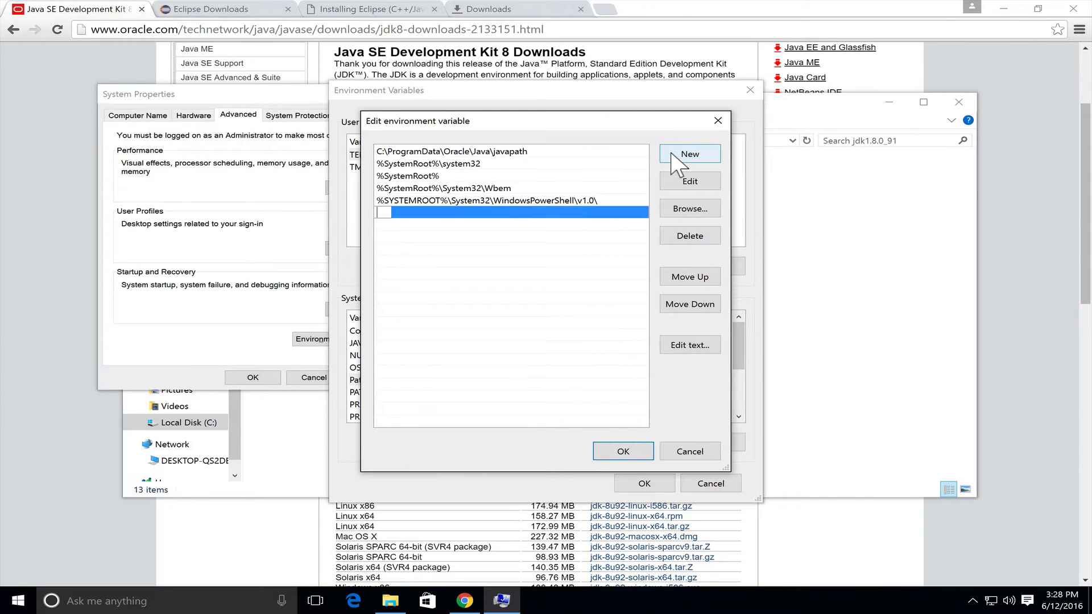
{"action": "type", "text": "%JAVA_HOME"}
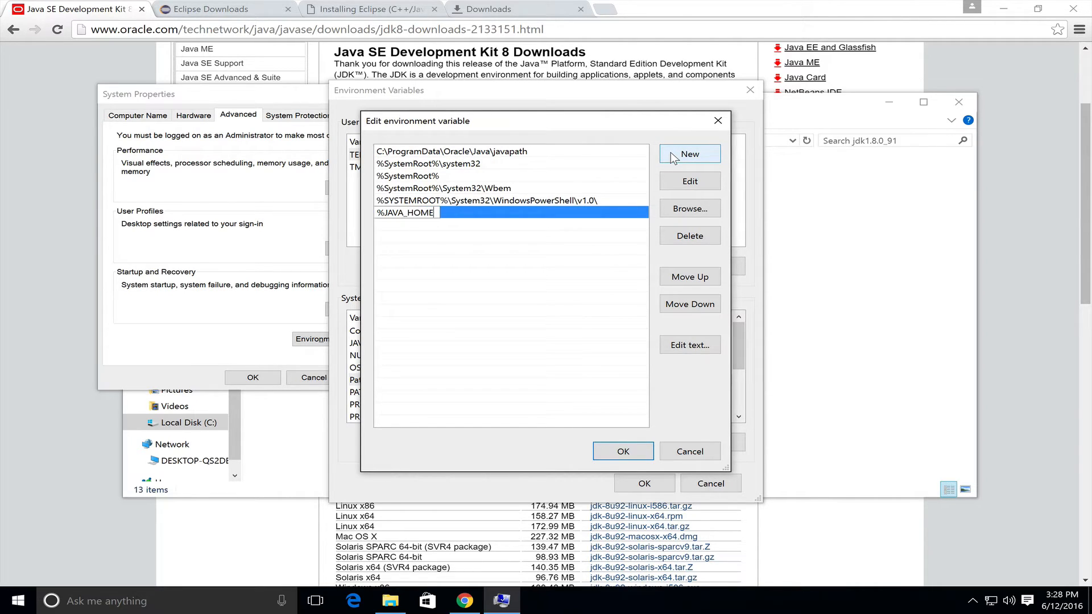
{"action": "type", "text": "%\\bin"}
{"action": "left_click", "coordinate": [622, 451]}
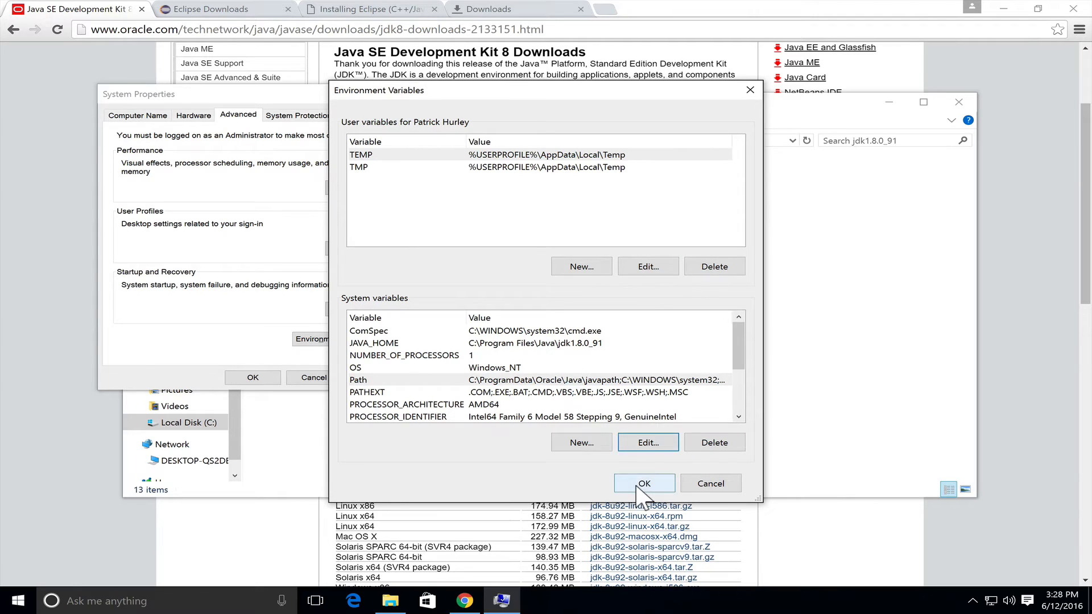
{"action": "left_click", "coordinate": [637, 485]}
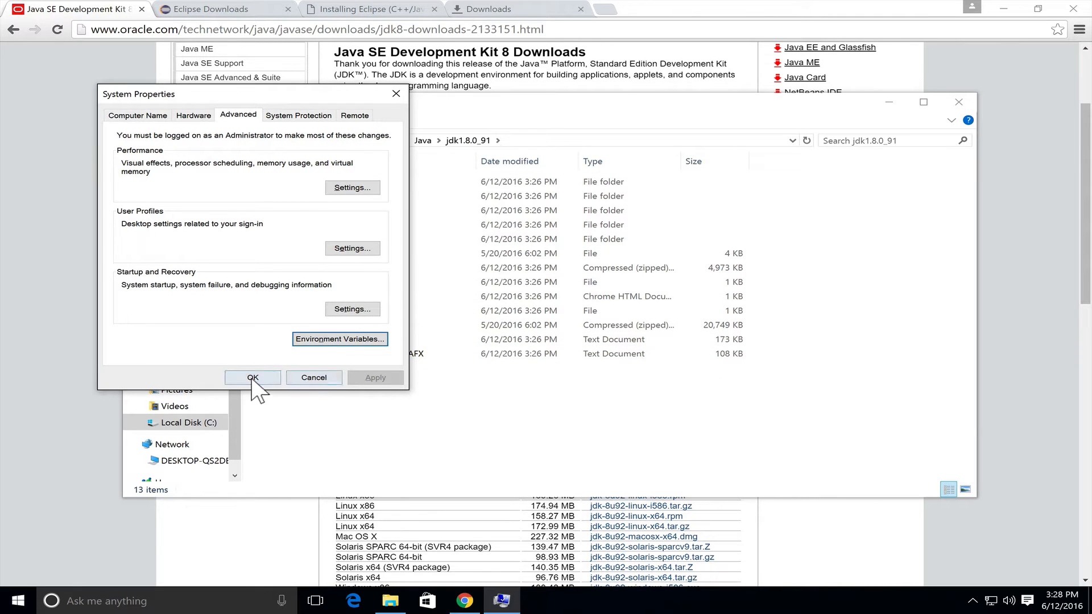
{"action": "left_click", "coordinate": [252, 379]}
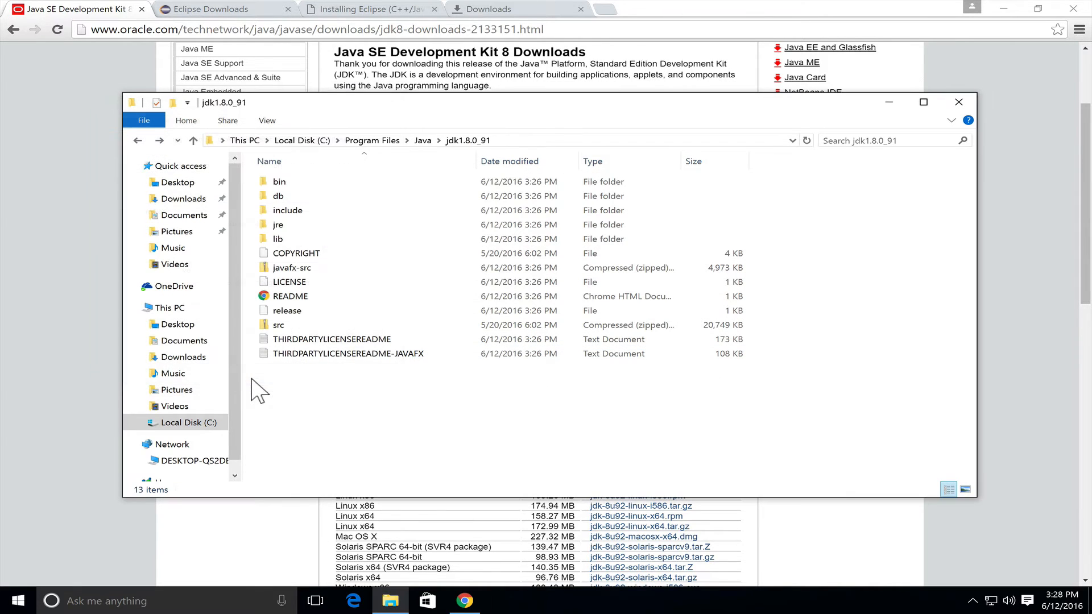
Close the jdk1.8.0_91 folder window and open a Command Prompt
{"action": "left_click", "coordinate": [959, 101]}
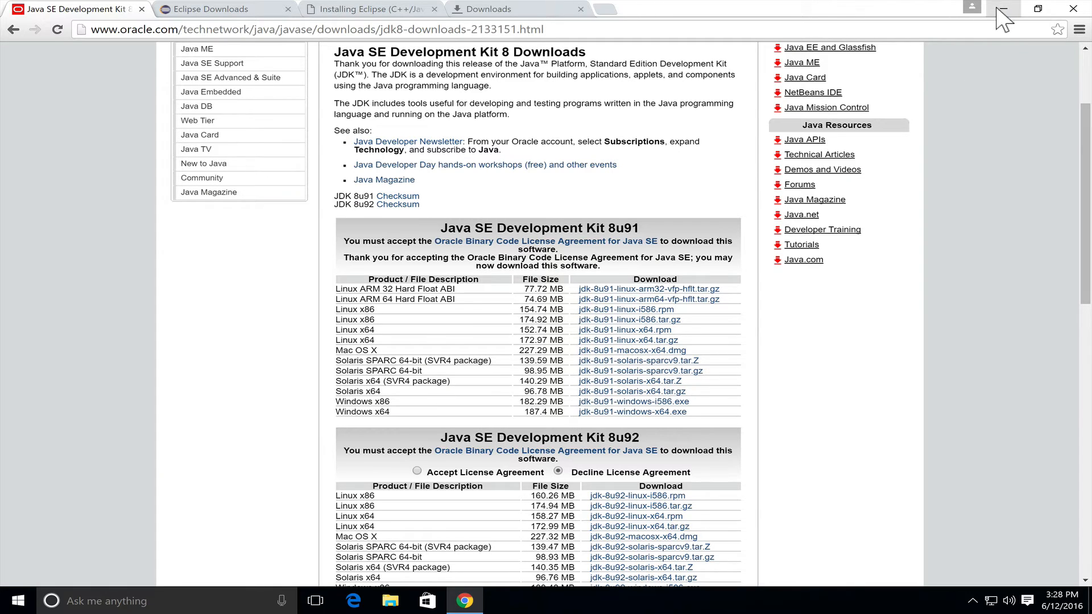
{"action": "left_click", "coordinate": [189, 603]}
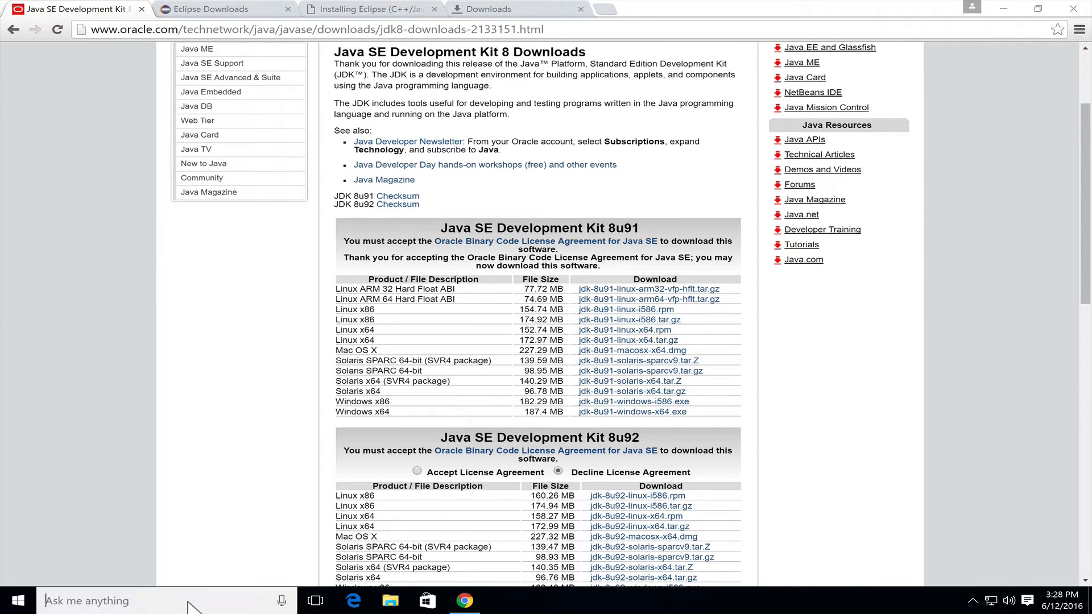
{"action": "type", "text": "cmd"}
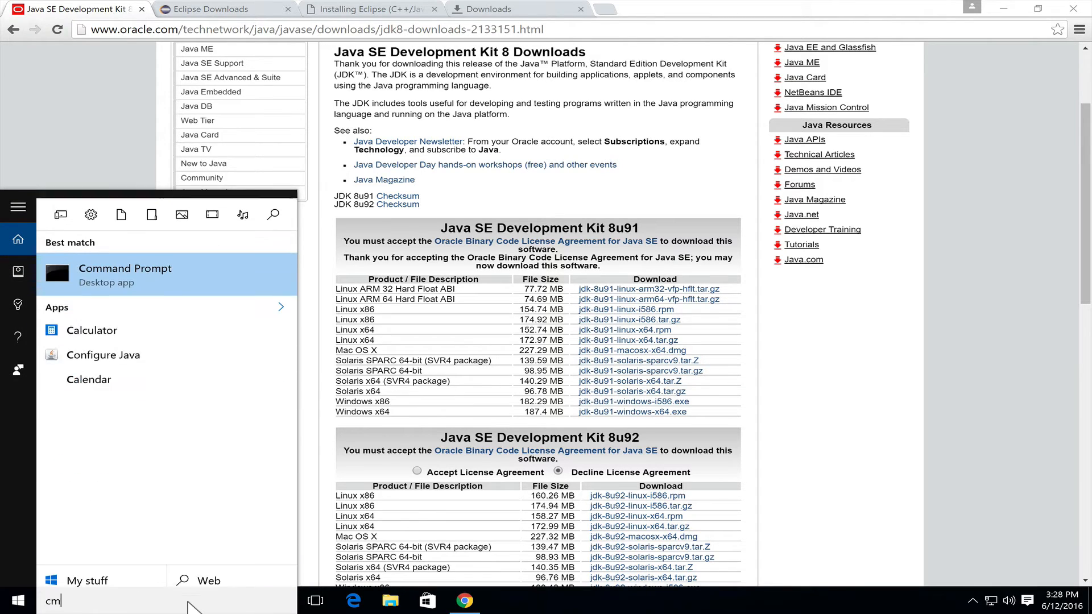
{"action": "key", "text": "Return"}
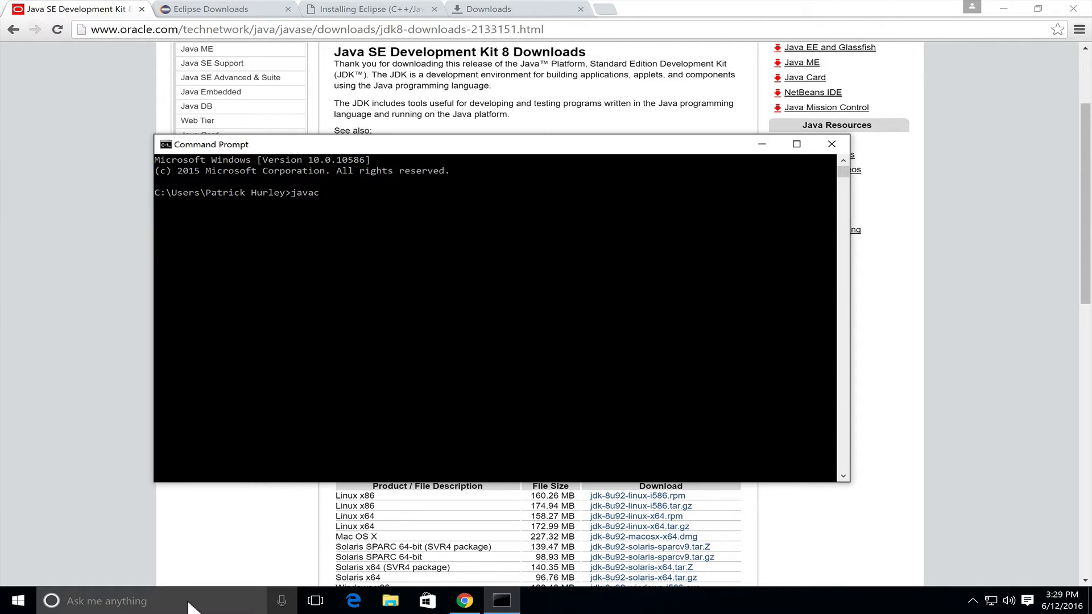
Check the installed Java compiler version with javac -version, and exit the Command Prompt
{"action": "type", "text": "javac -version"}
{"action": "key", "text": "Return"}
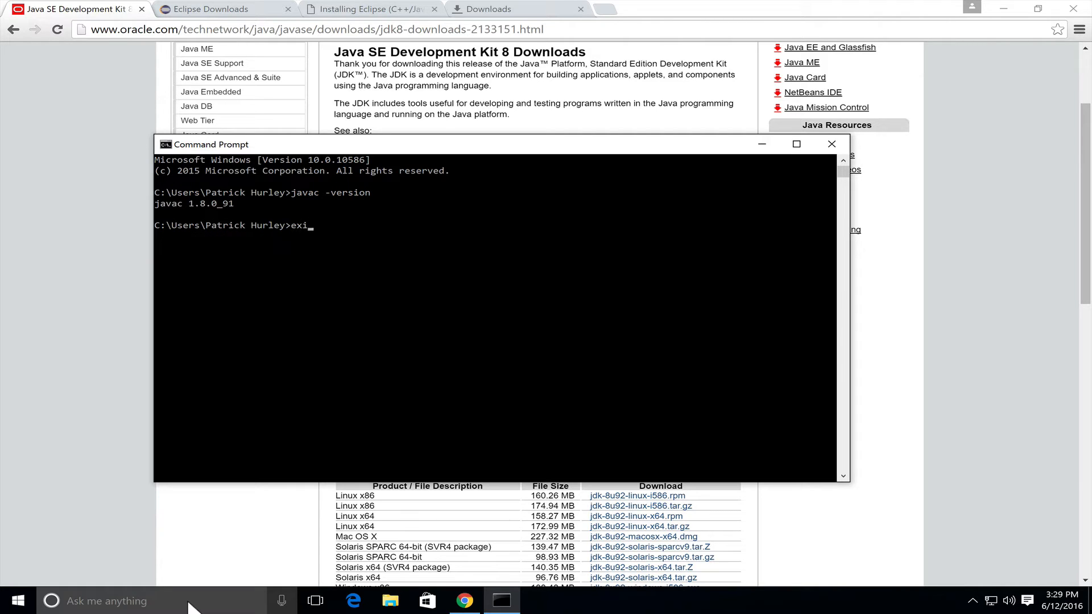
{"action": "key", "text": "Return"}
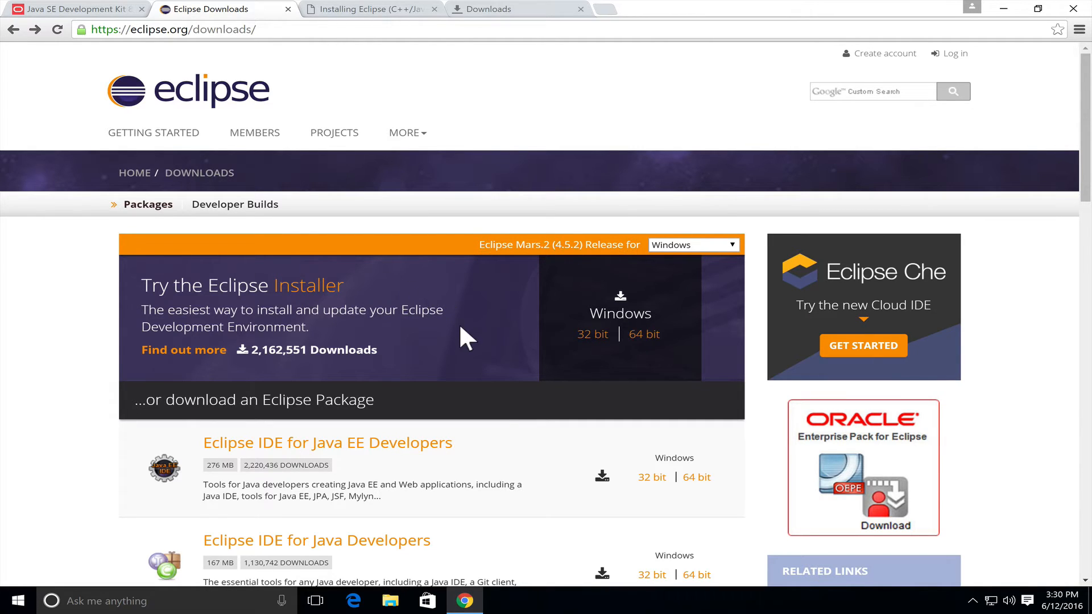
Download the 64-bit Windows Eclipse Installer, eclipse-inst-win64.exe, from the Eclipse downloads page, run it and minimize the browser
{"action": "left_click", "coordinate": [634, 336]}
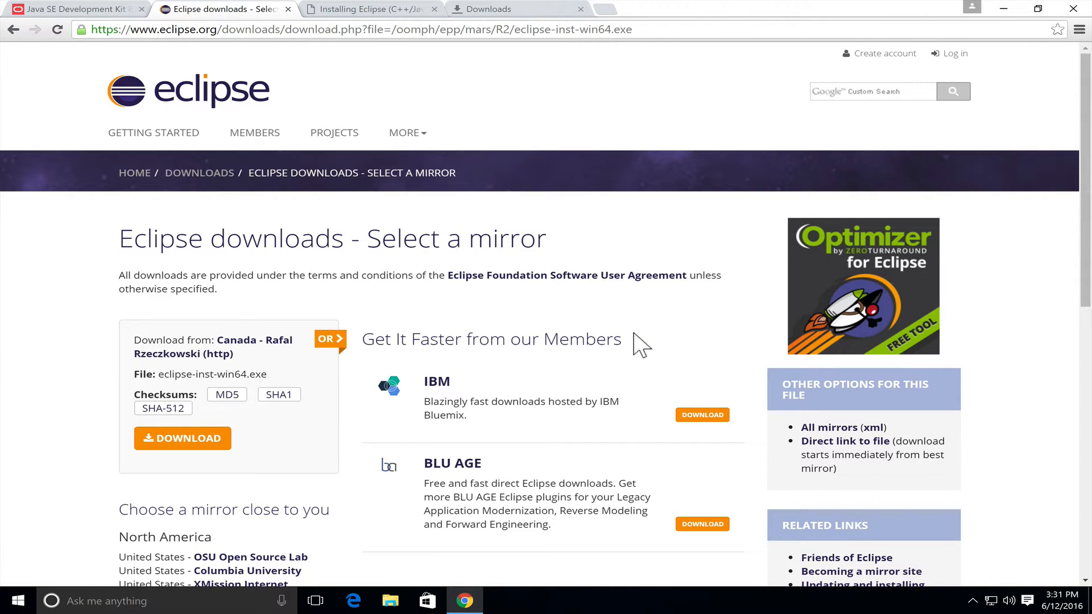
{"action": "left_click", "coordinate": [212, 438]}
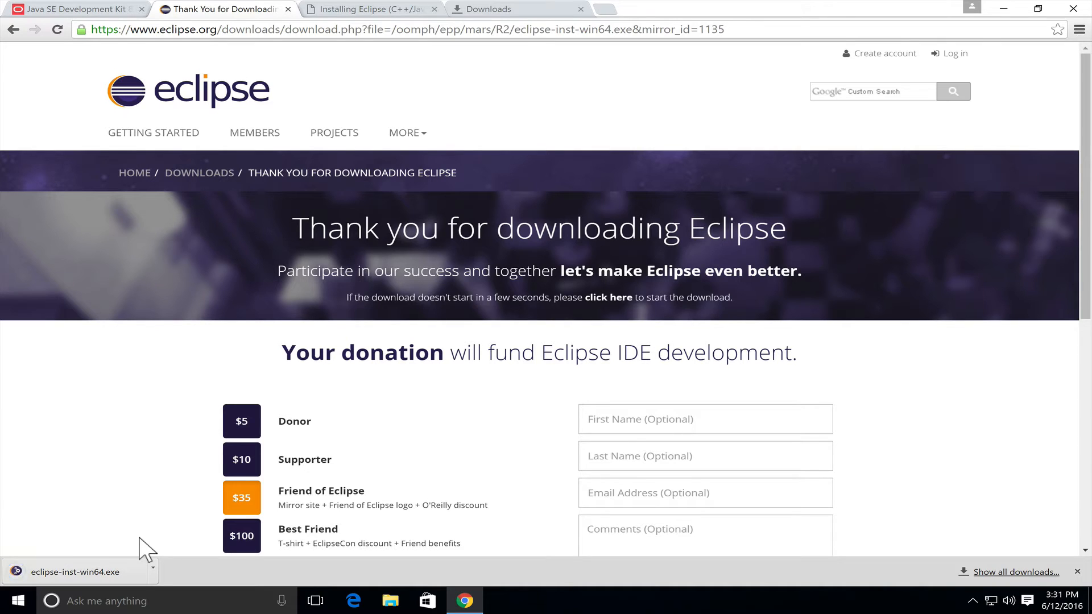
{"action": "left_click", "coordinate": [152, 567]}
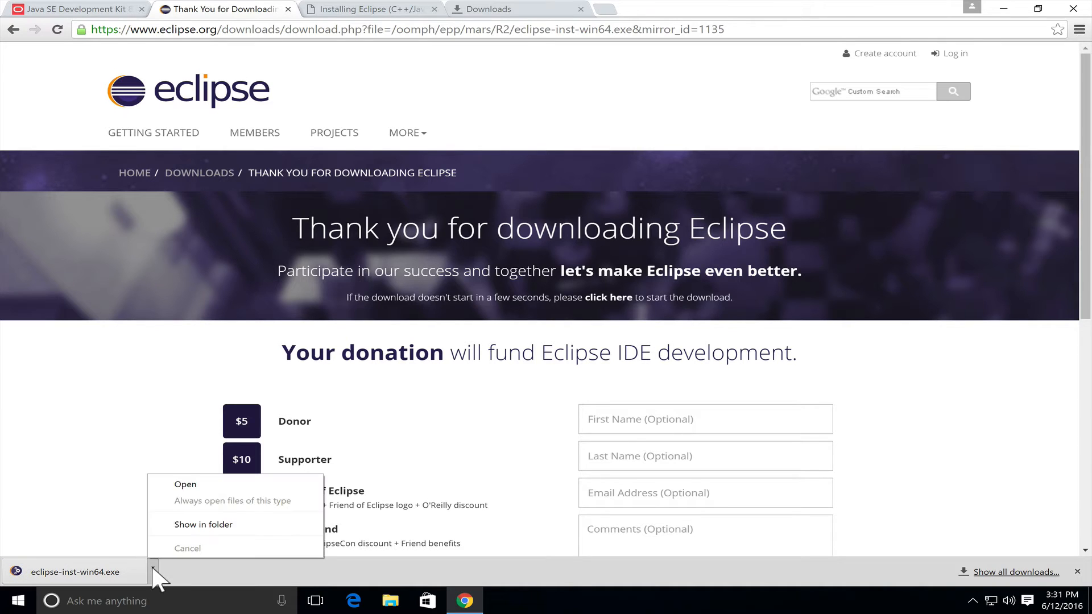
{"action": "left_click", "coordinate": [186, 486]}
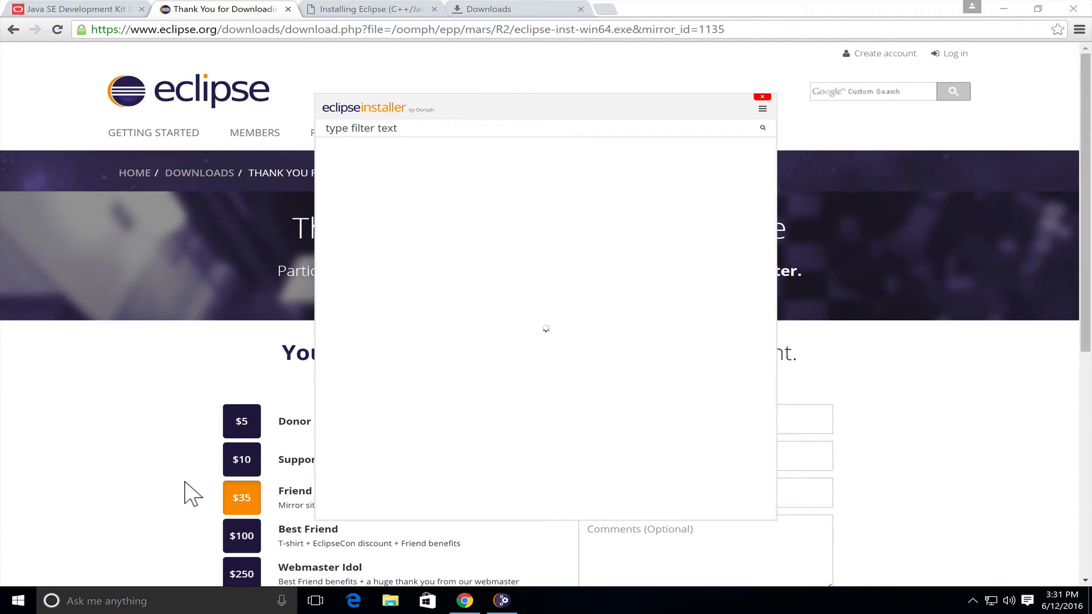
{"action": "left_click", "coordinate": [1005, 9]}
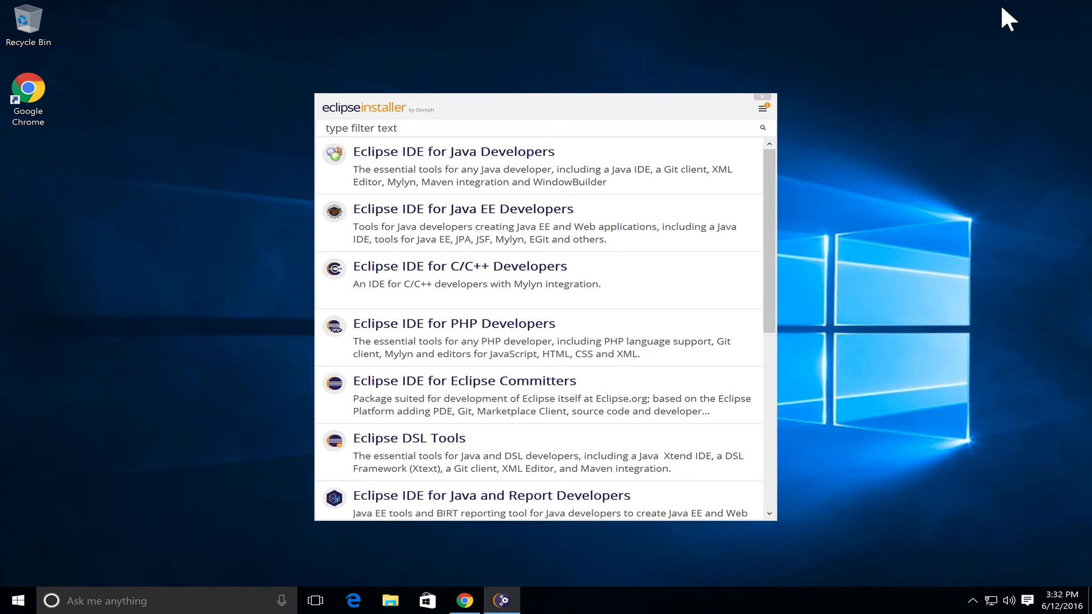
Install Eclipse IDE for Java Developers in the default java-mars folder and accept the Eclipse Foundation Software User Agreement
{"action": "left_click", "coordinate": [522, 181]}
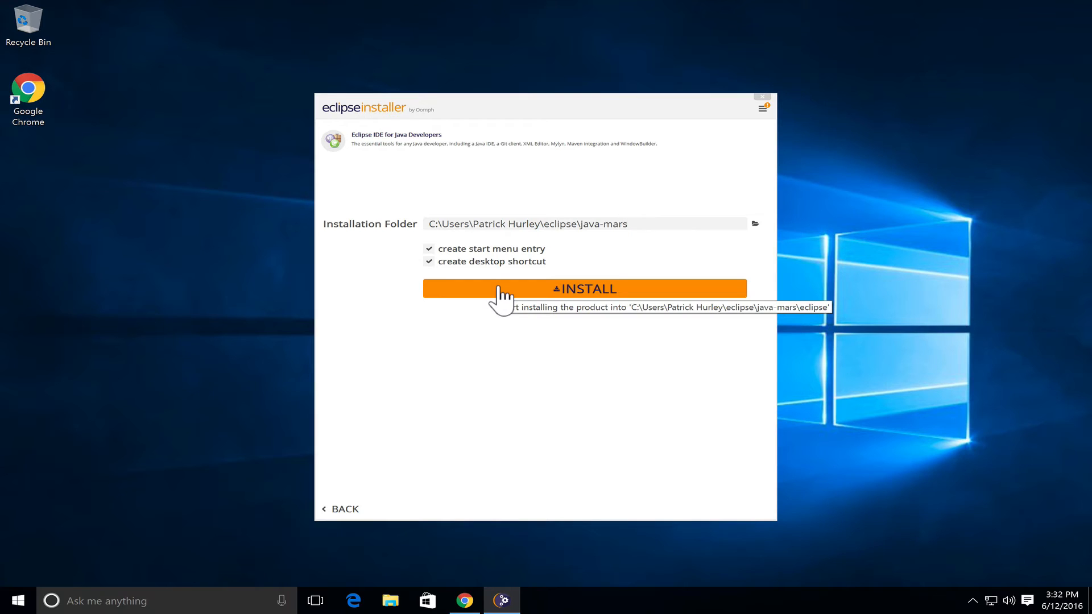
{"action": "left_click", "coordinate": [503, 292]}
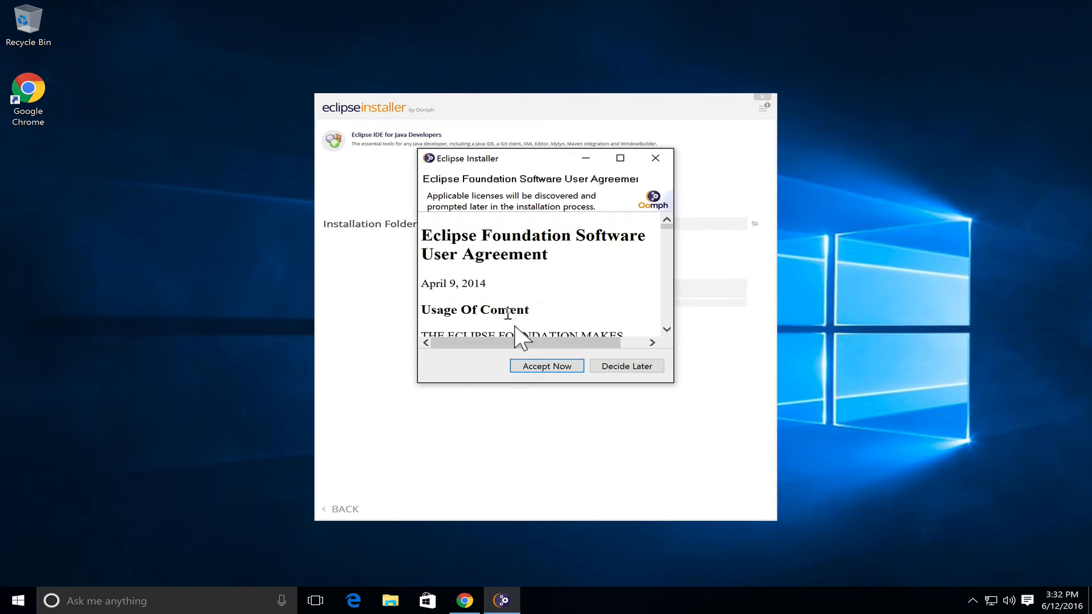
{"action": "left_click", "coordinate": [533, 364]}
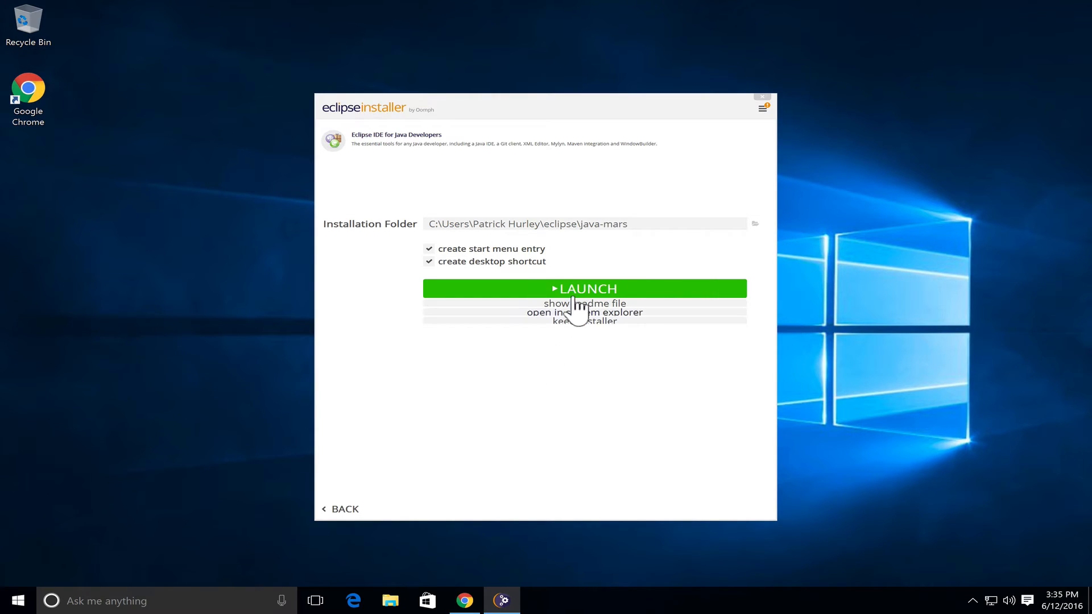
Leave the finished installer, start Eclipse Java Mars from its desktop shortcut and maximize its window
{"action": "left_click", "coordinate": [571, 290]}
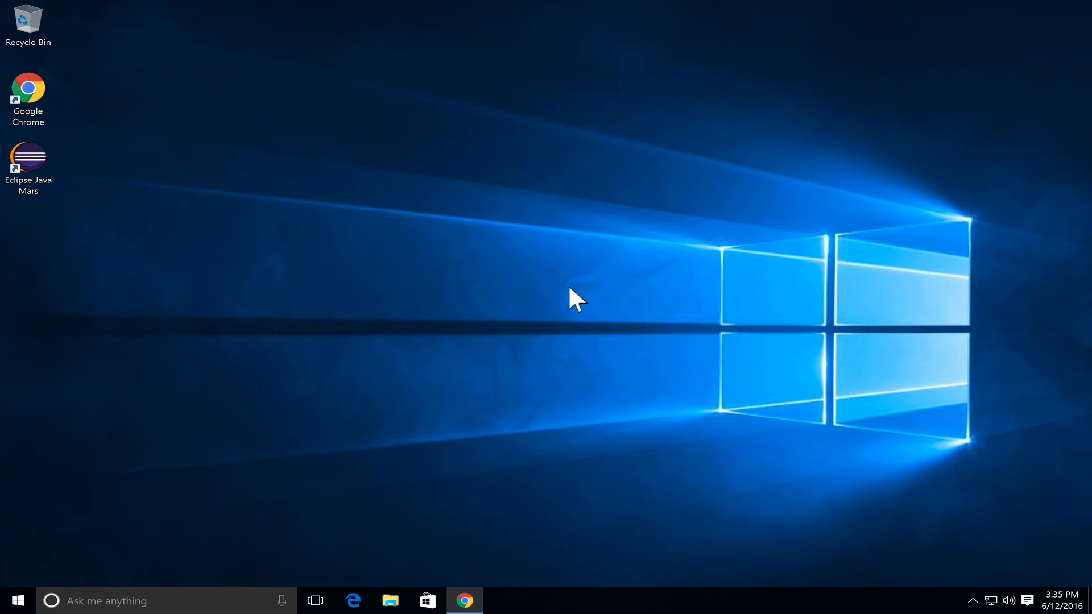
{"action": "double_click", "coordinate": [39, 159]}
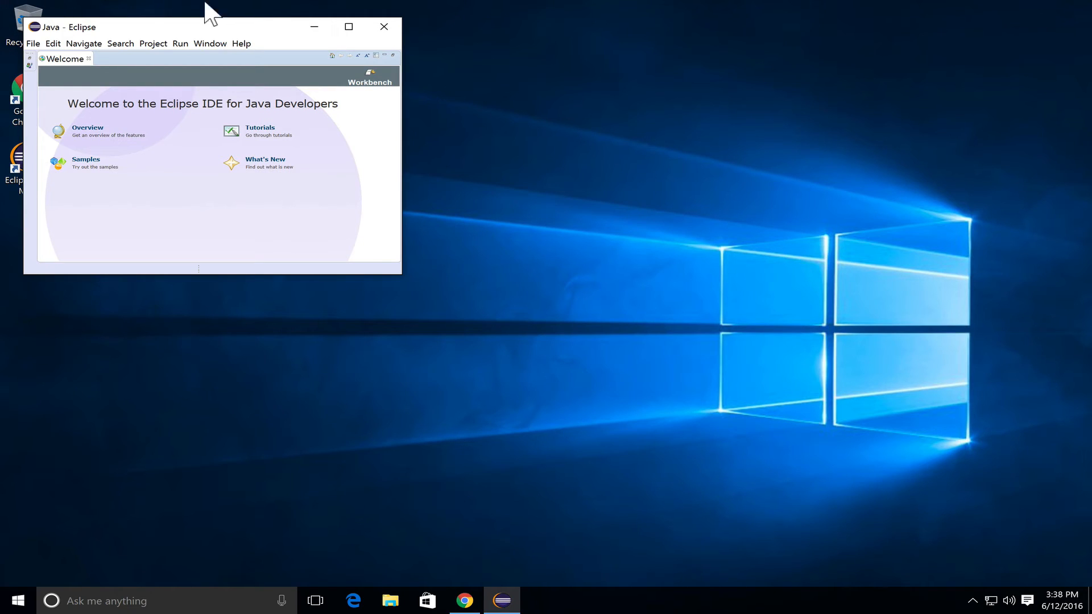
{"action": "left_click", "coordinate": [347, 32]}
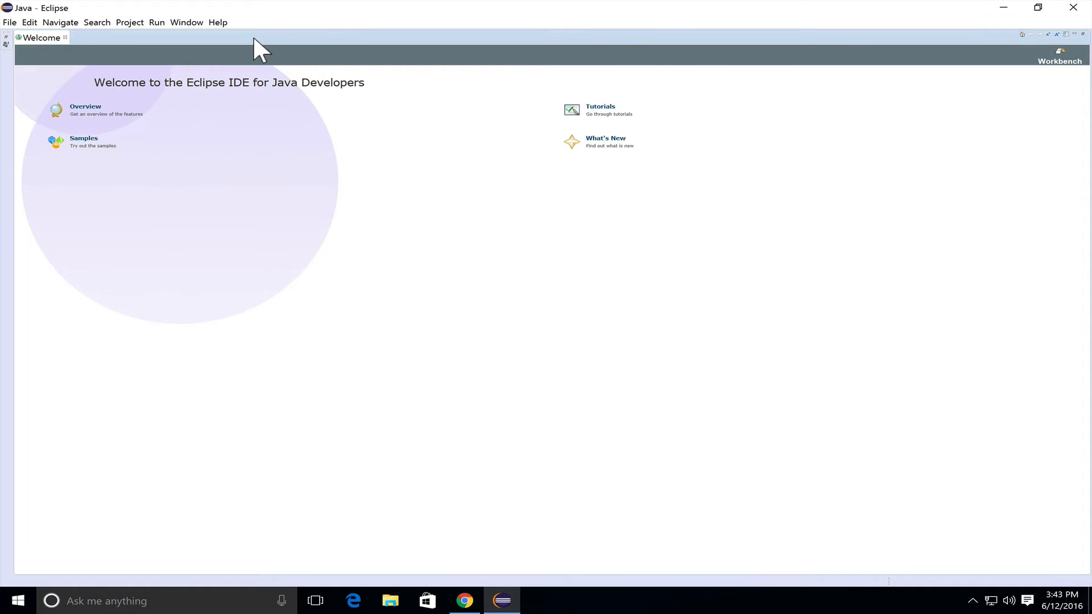
Enable Save automatically before build in the General > Workspace preferences, enlarging the Preferences dialog and widening its category tree
{"action": "left_click", "coordinate": [198, 25]}
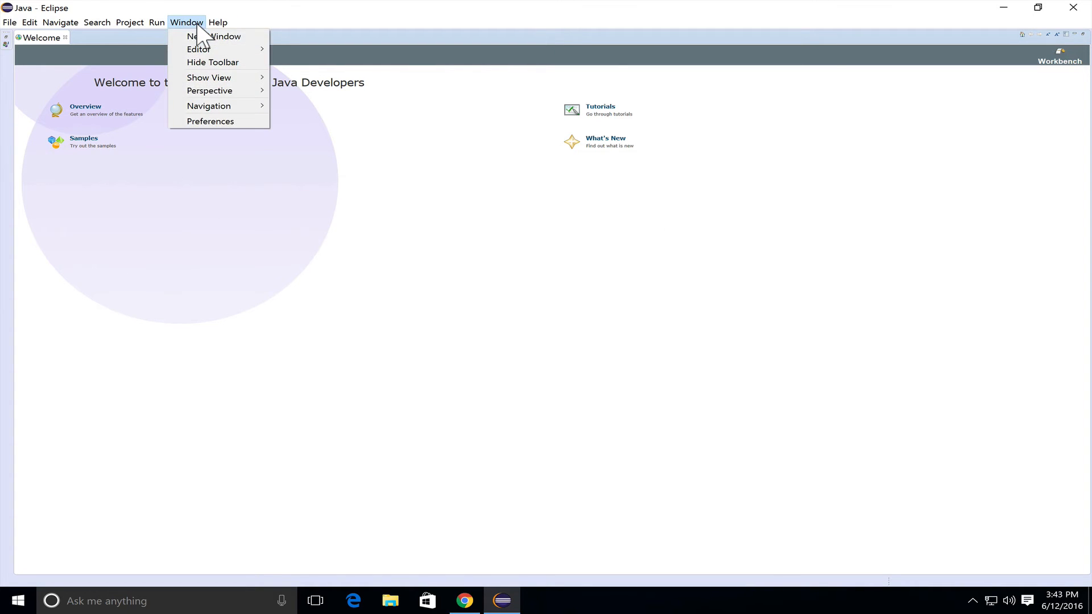
{"action": "left_click", "coordinate": [206, 123]}
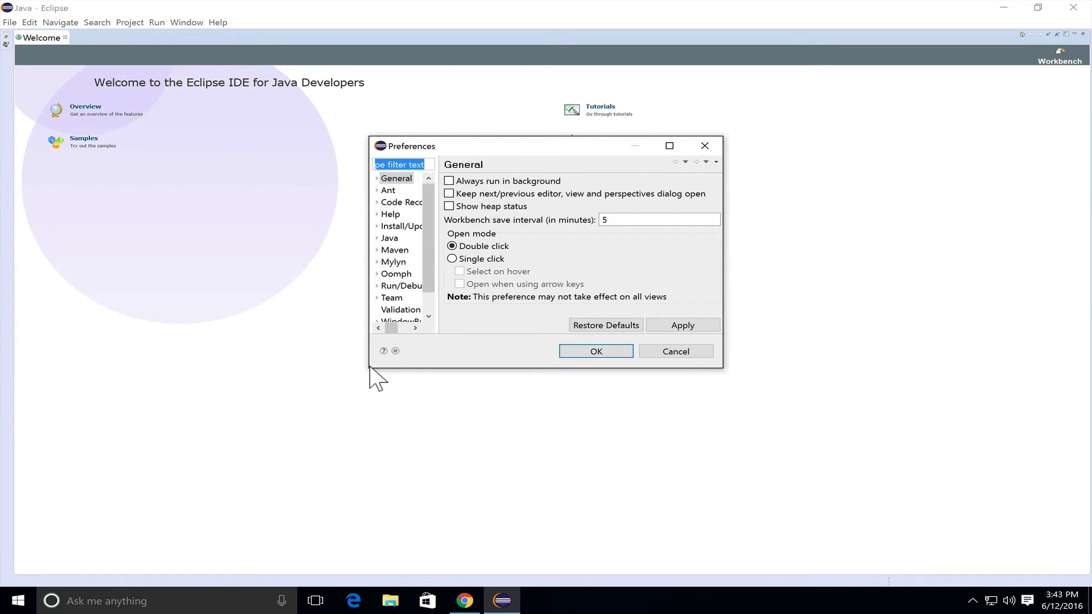
{"action": "left_click_drag", "start_coordinate": [369, 369], "coordinate": [206, 470]}
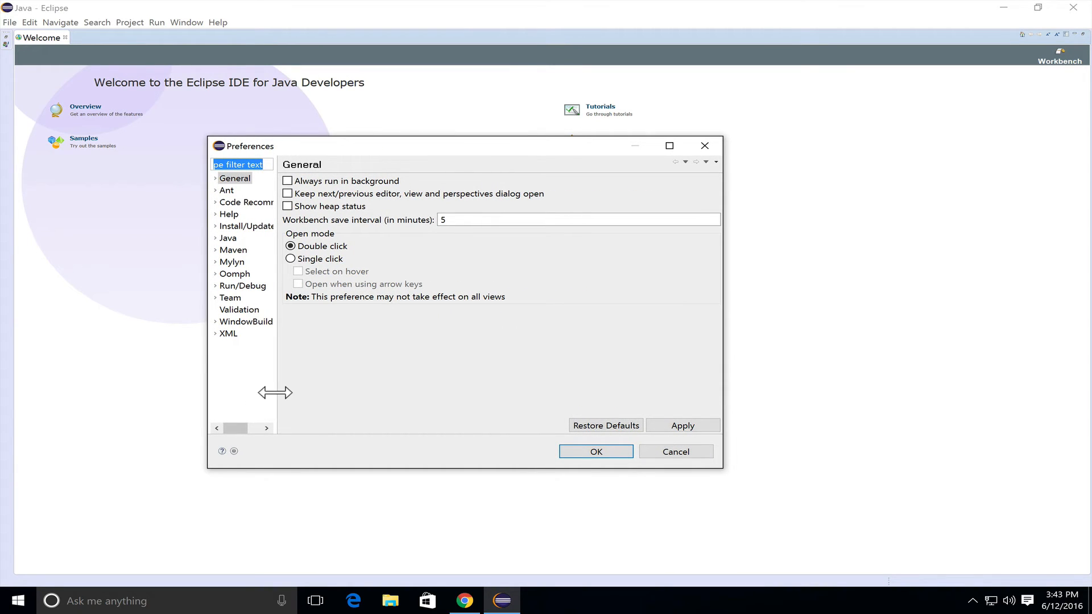
{"action": "left_click_drag", "start_coordinate": [276, 392], "coordinate": [291, 392]}
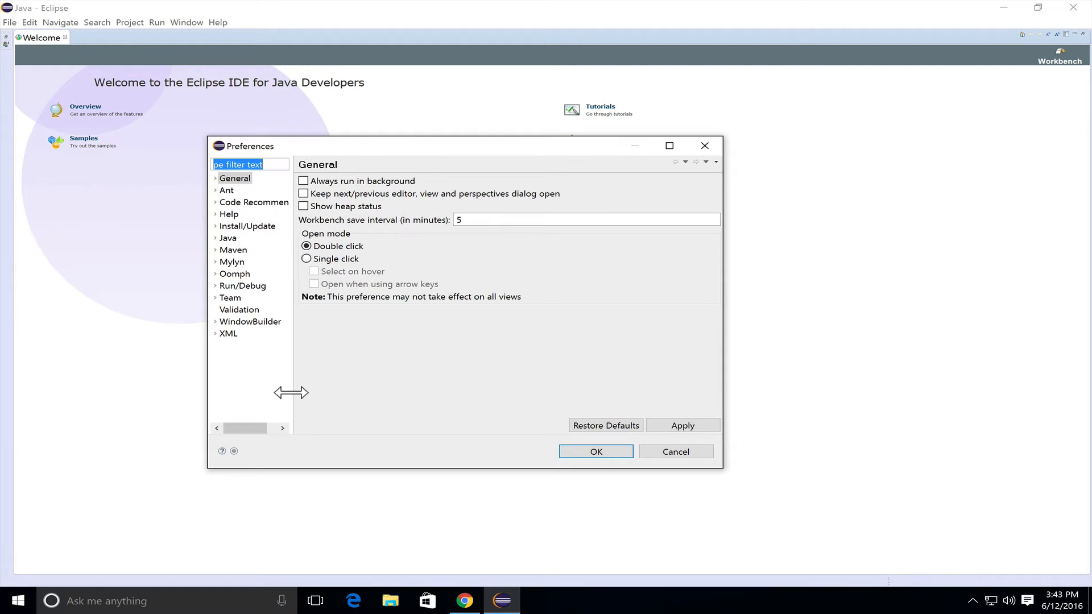
{"action": "left_click", "coordinate": [215, 179]}
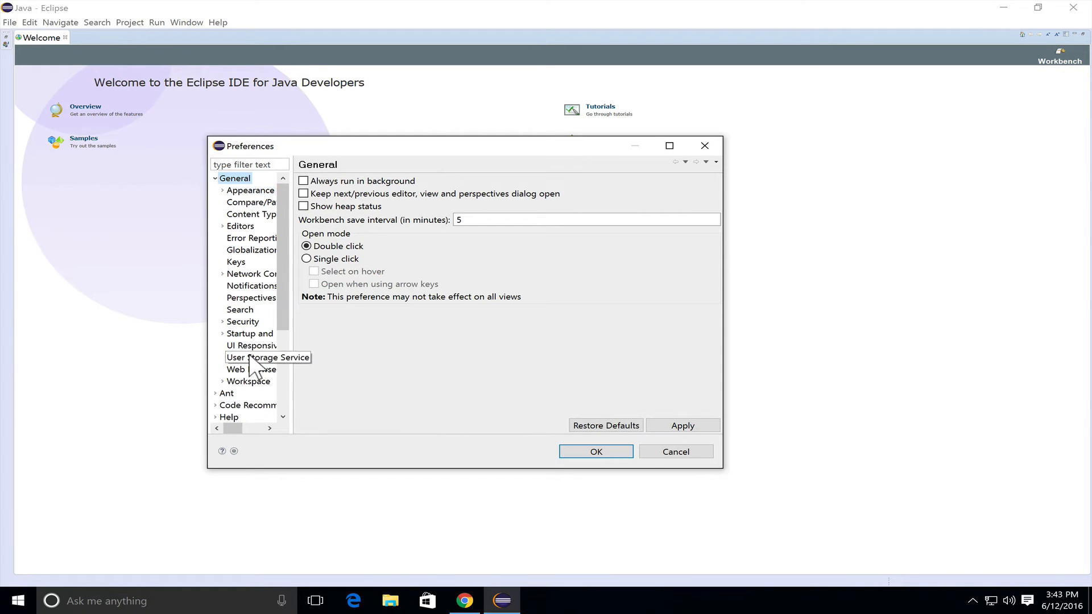
{"action": "left_click", "coordinate": [250, 385]}
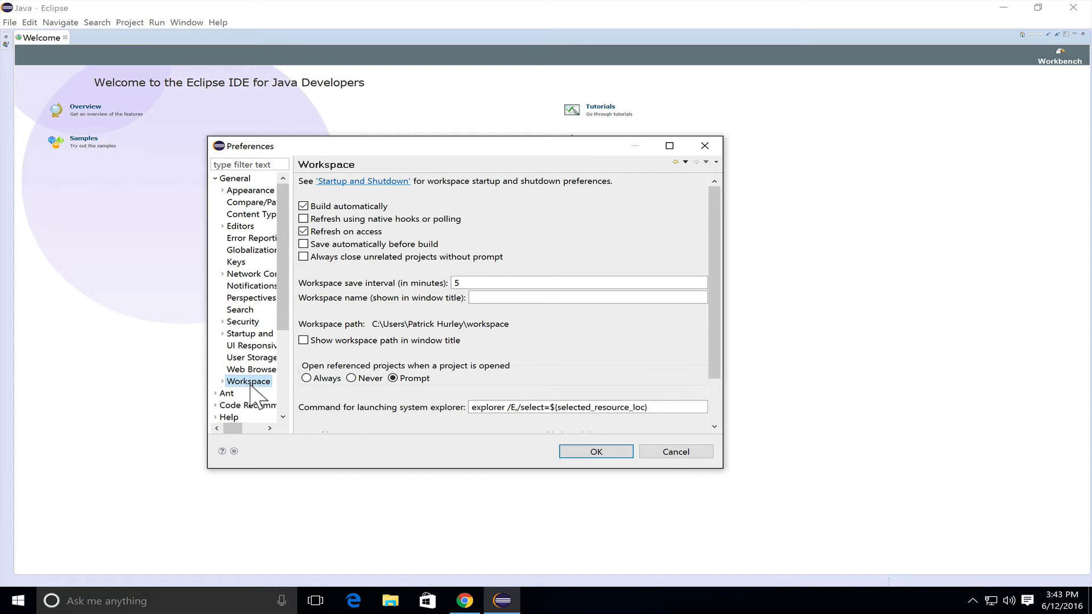
{"action": "left_click", "coordinate": [303, 244]}
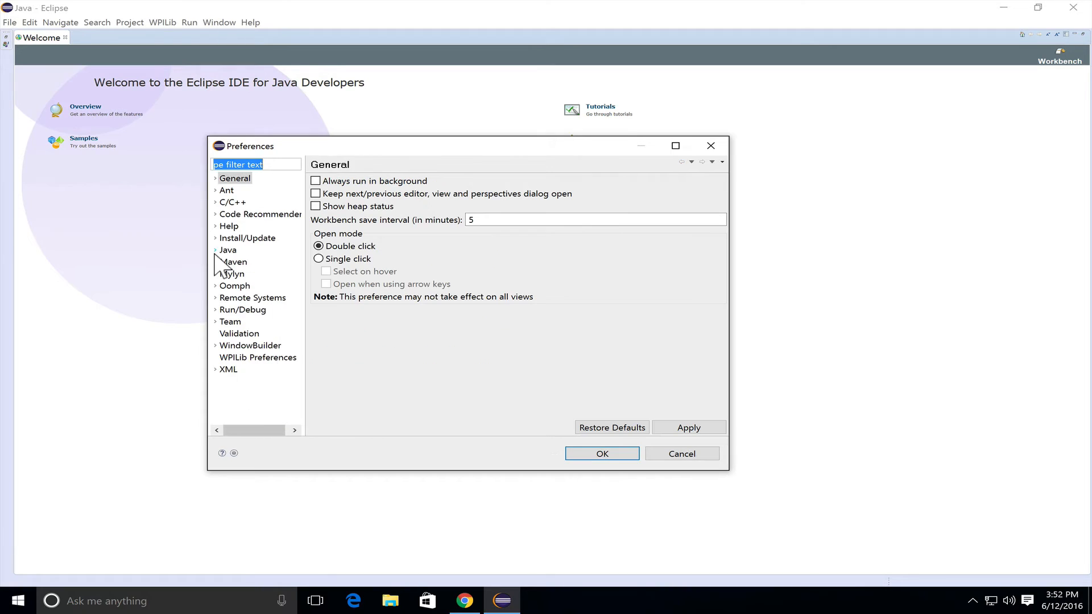
Begin adding a Standard VM to the Installed JREs in the Java preferences
{"action": "left_click", "coordinate": [215, 250]}
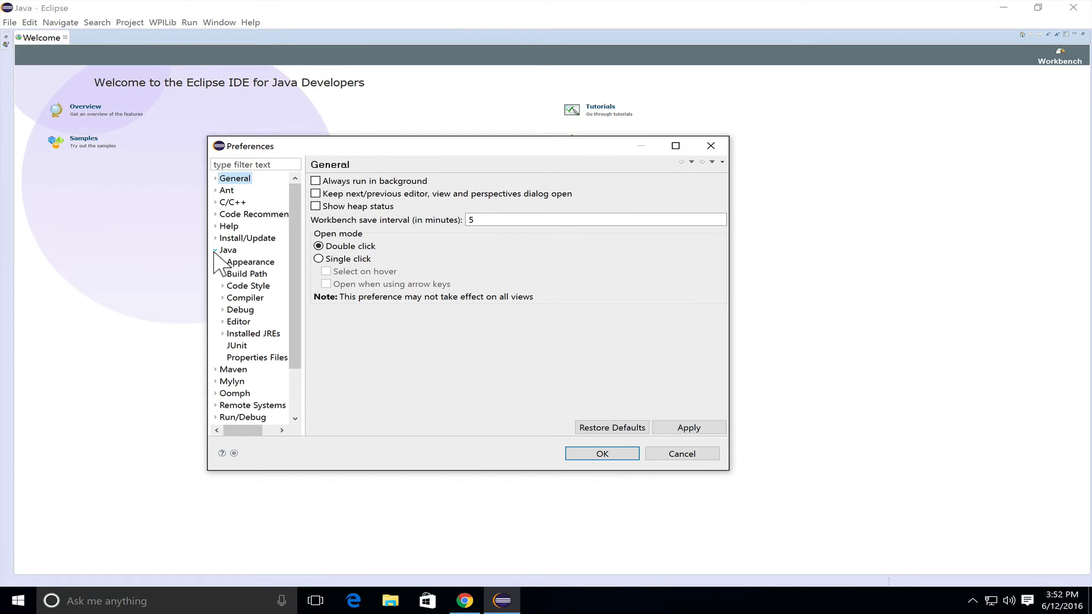
{"action": "left_click", "coordinate": [239, 335]}
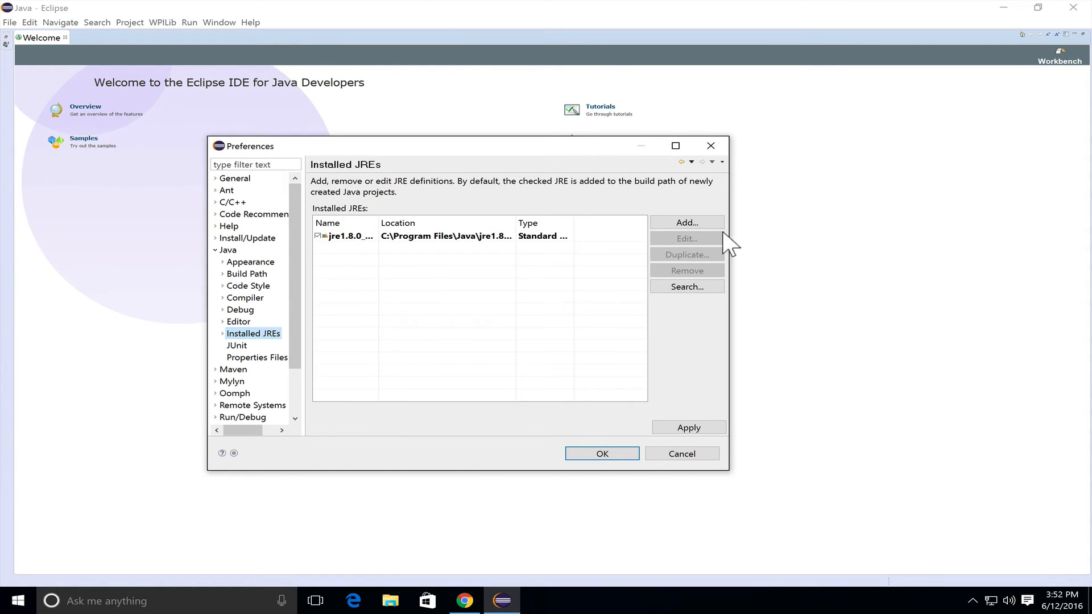
{"action": "left_click", "coordinate": [688, 222]}
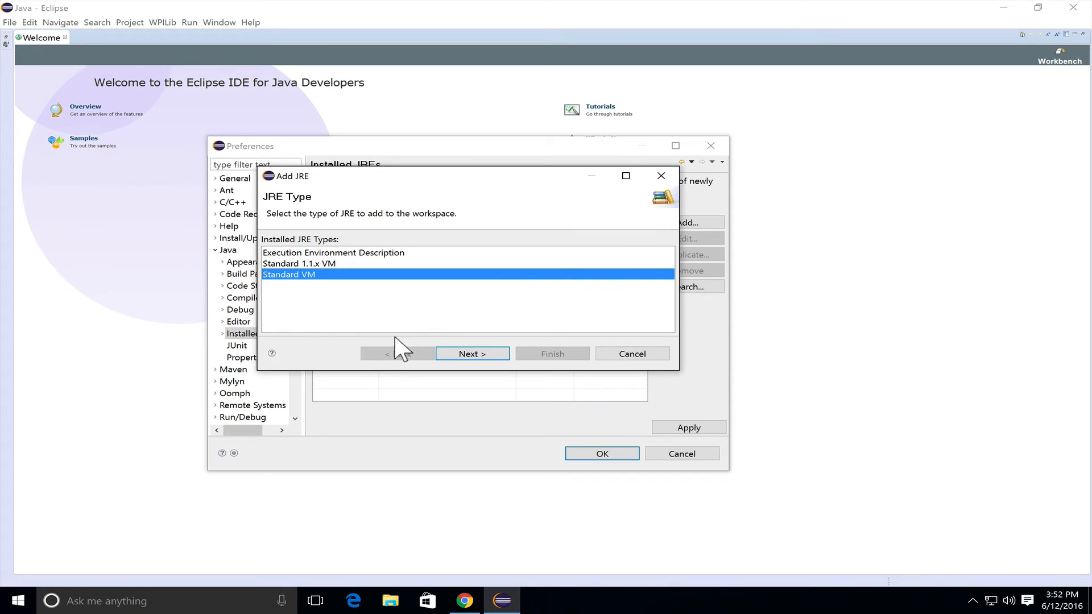
{"action": "left_click", "coordinate": [473, 353]}
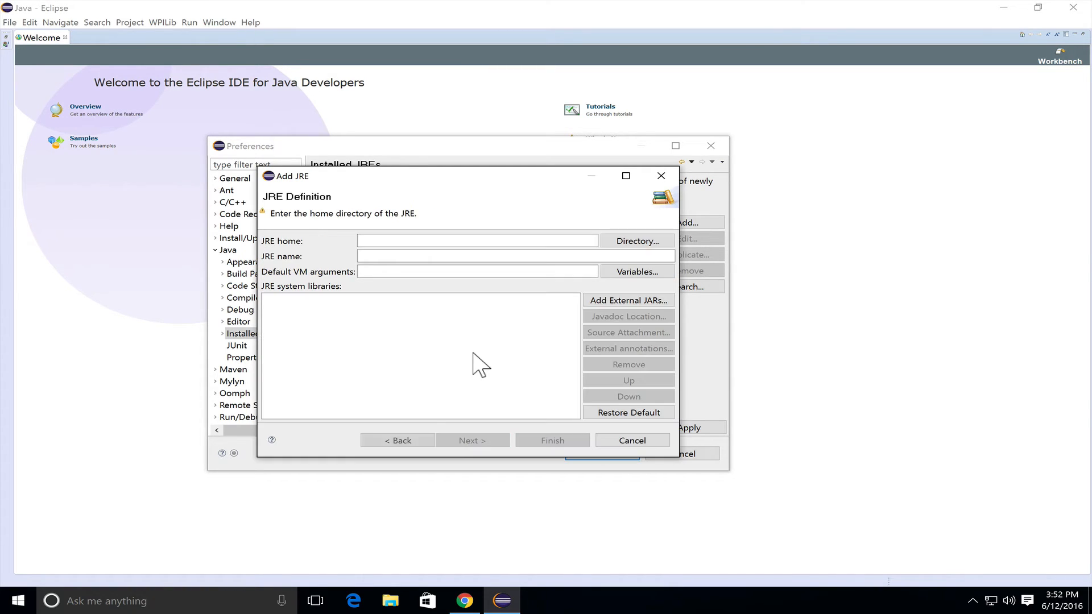
Set the new JRE's home directory to C:\Program Files\Java\jdk1.8.0_91 and finish adding it
{"action": "left_click", "coordinate": [628, 244]}
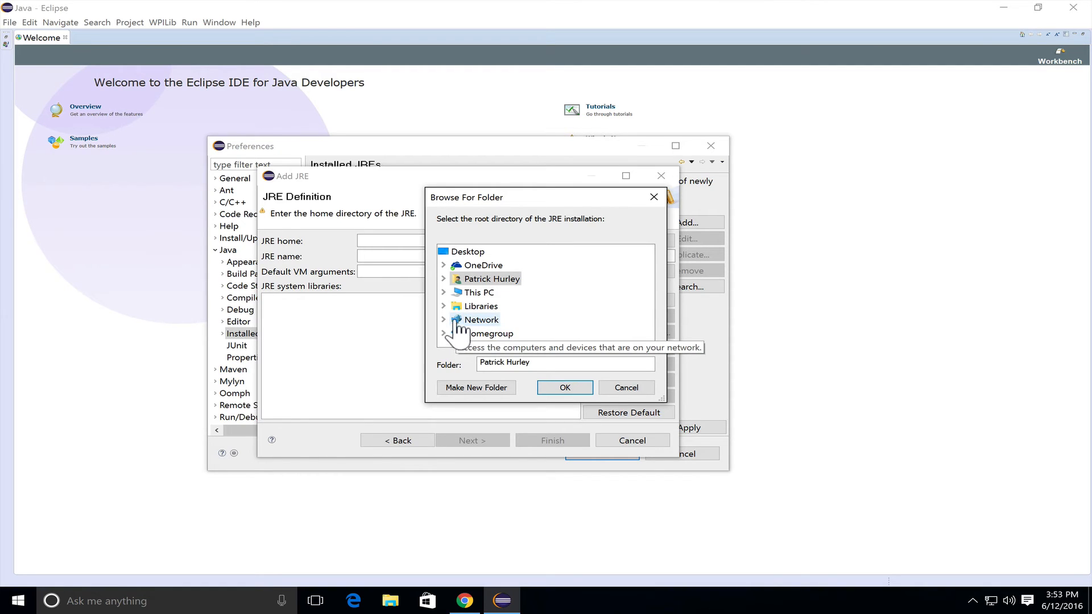
{"action": "left_click", "coordinate": [444, 293]}
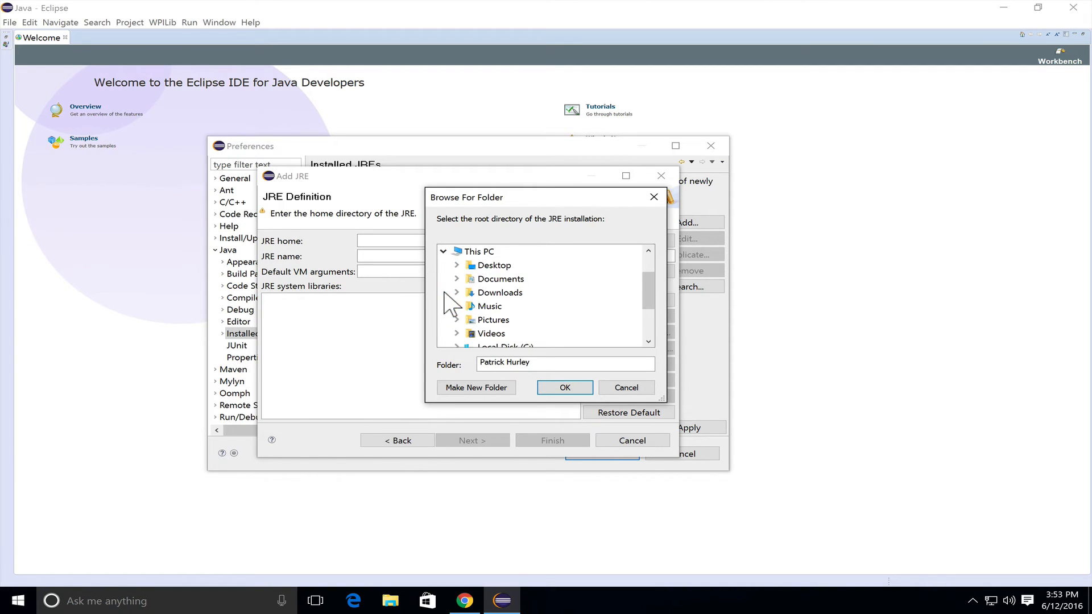
{"action": "scroll", "coordinate": [452, 305], "scroll_direction": "down", "scroll_amount": 1}
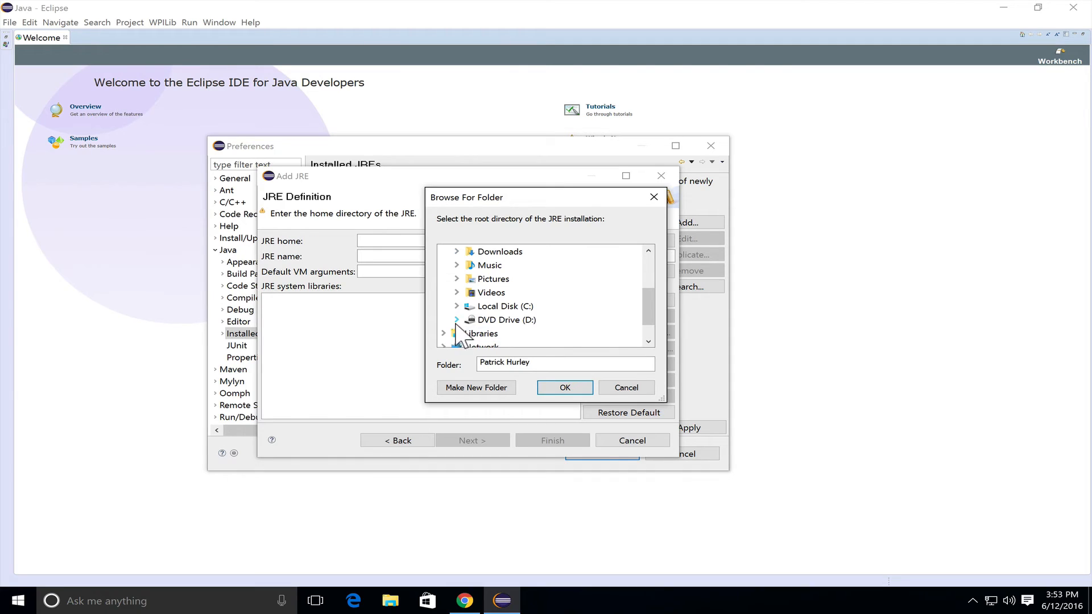
{"action": "left_click", "coordinate": [456, 306]}
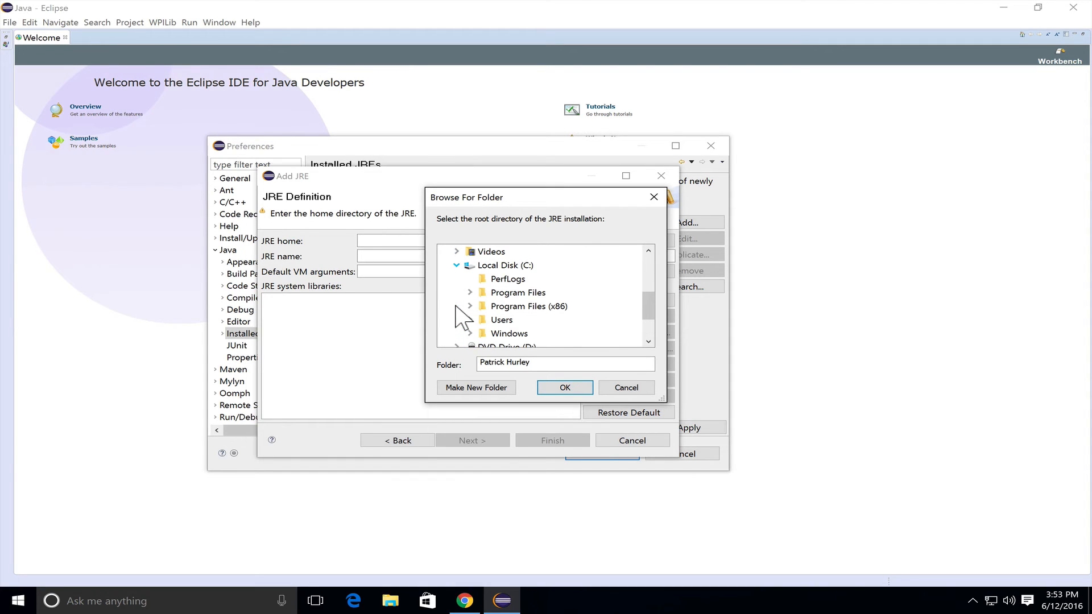
{"action": "left_click", "coordinate": [470, 292]}
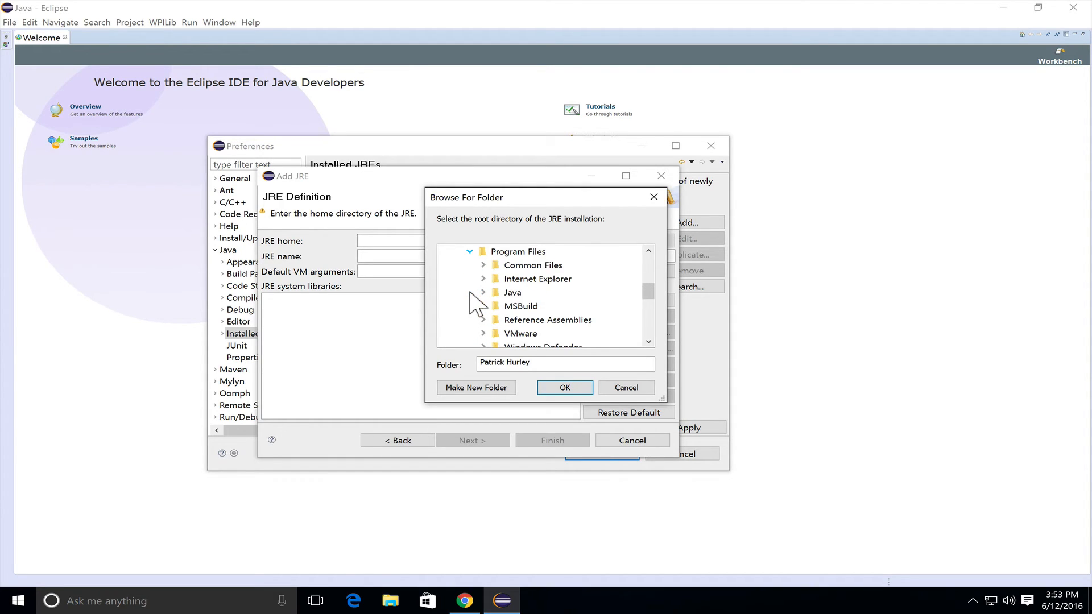
{"action": "left_click", "coordinate": [484, 293]}
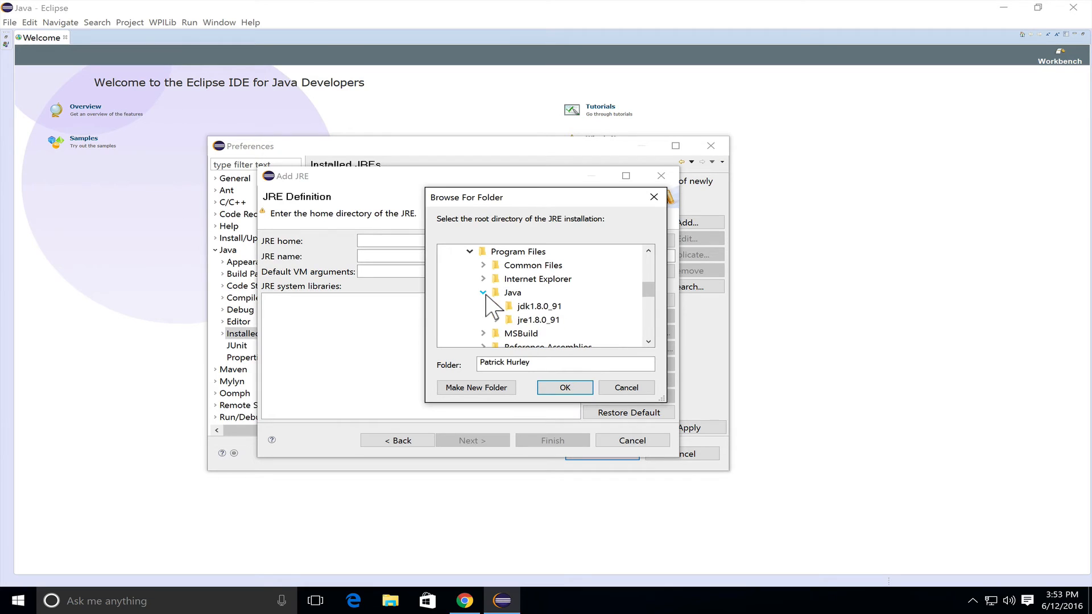
{"action": "left_click", "coordinate": [532, 307]}
{"action": "left_click", "coordinate": [562, 391]}
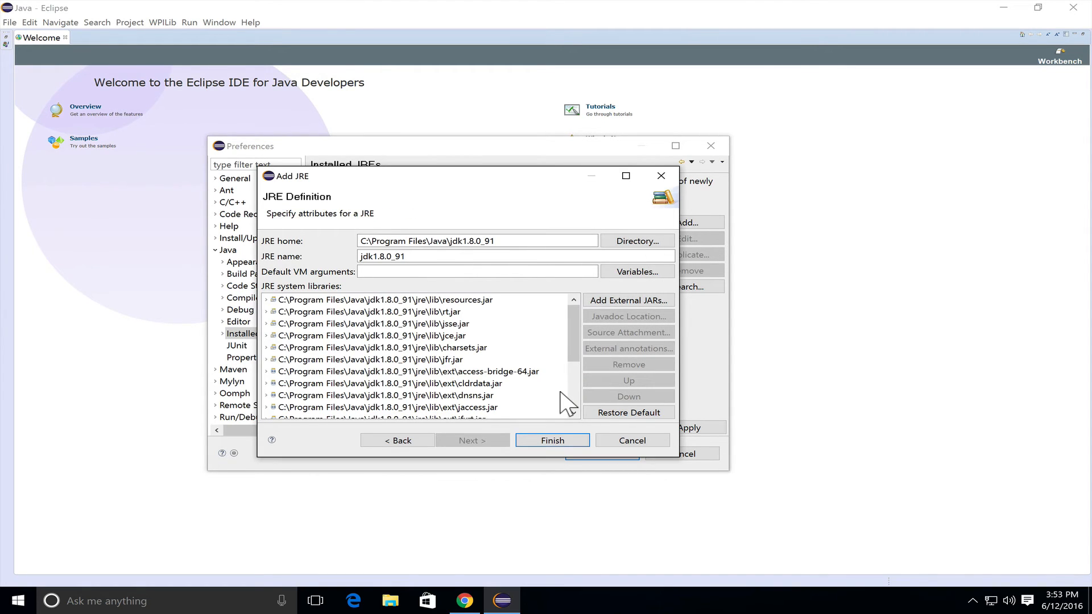
{"action": "left_click", "coordinate": [548, 444]}
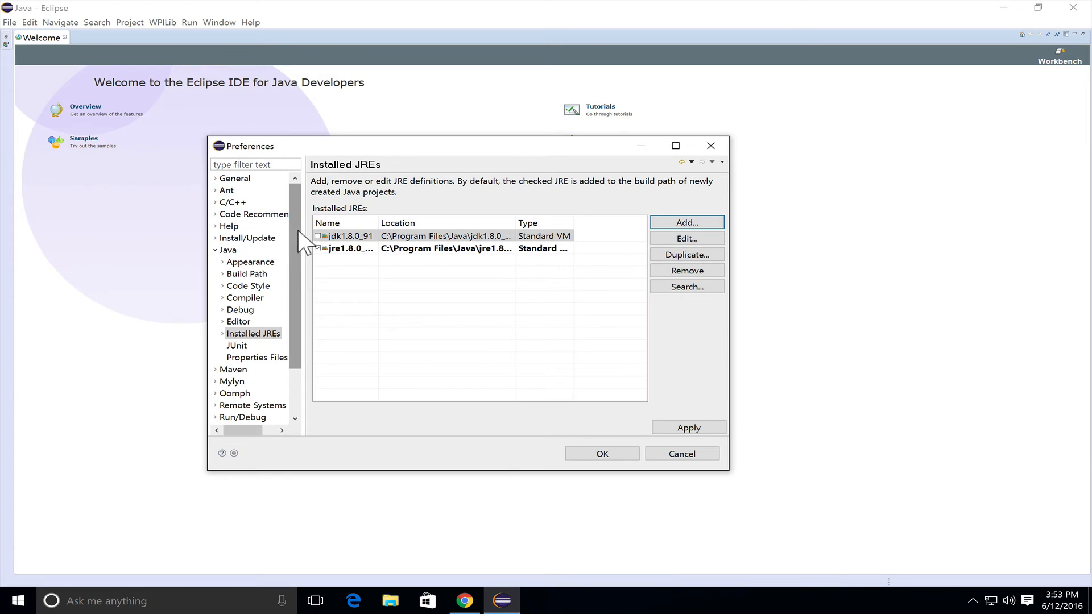
Make jdk1.8.0_91 the default installed JRE, then apply the change and close the preferences
{"action": "left_click", "coordinate": [317, 236]}
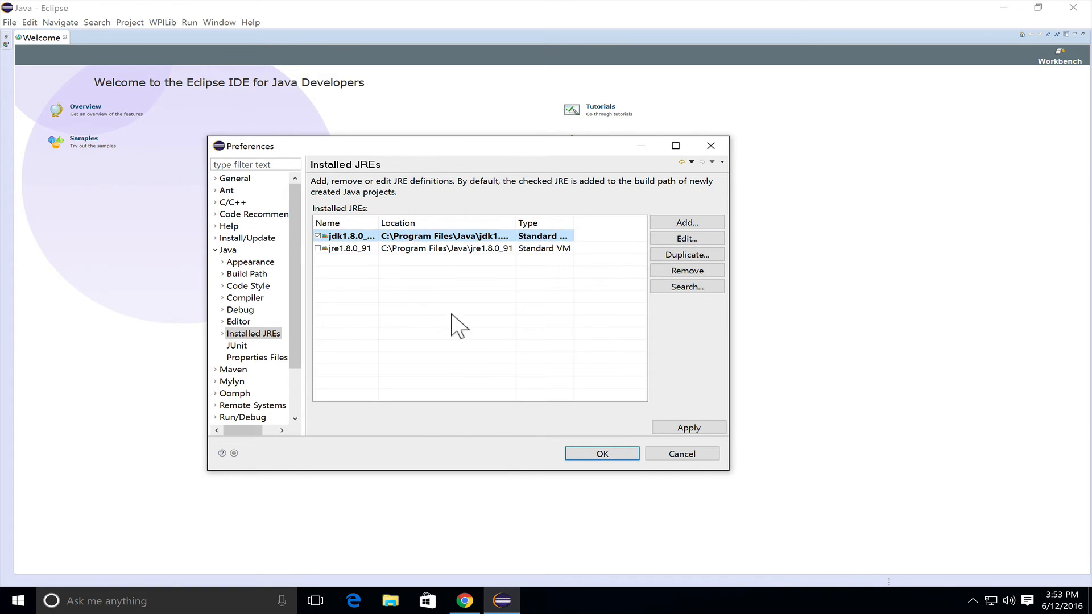
{"action": "left_click", "coordinate": [666, 431]}
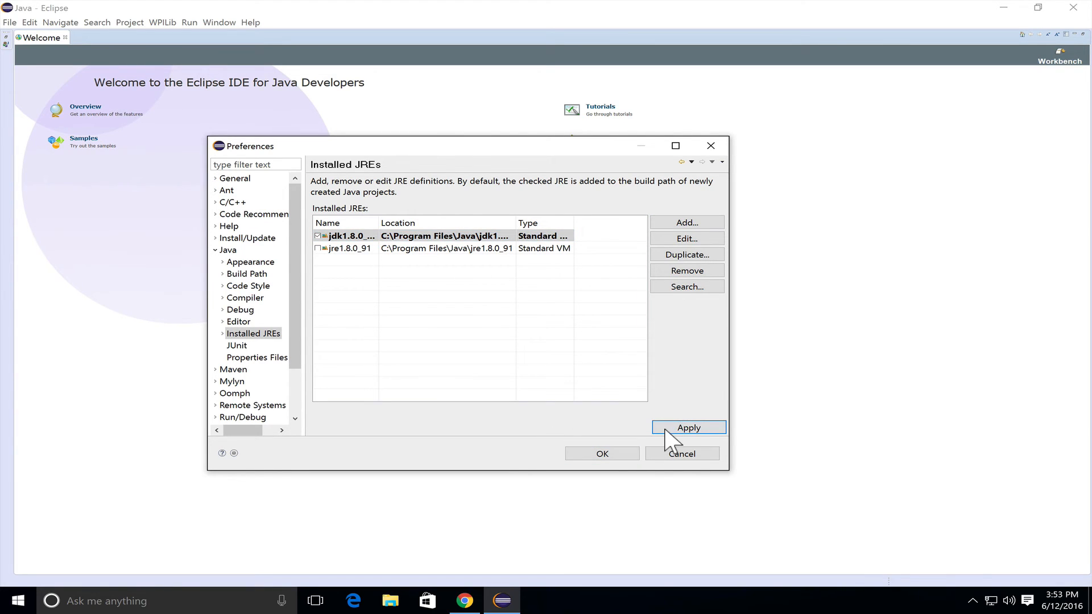
{"action": "left_click", "coordinate": [604, 453]}
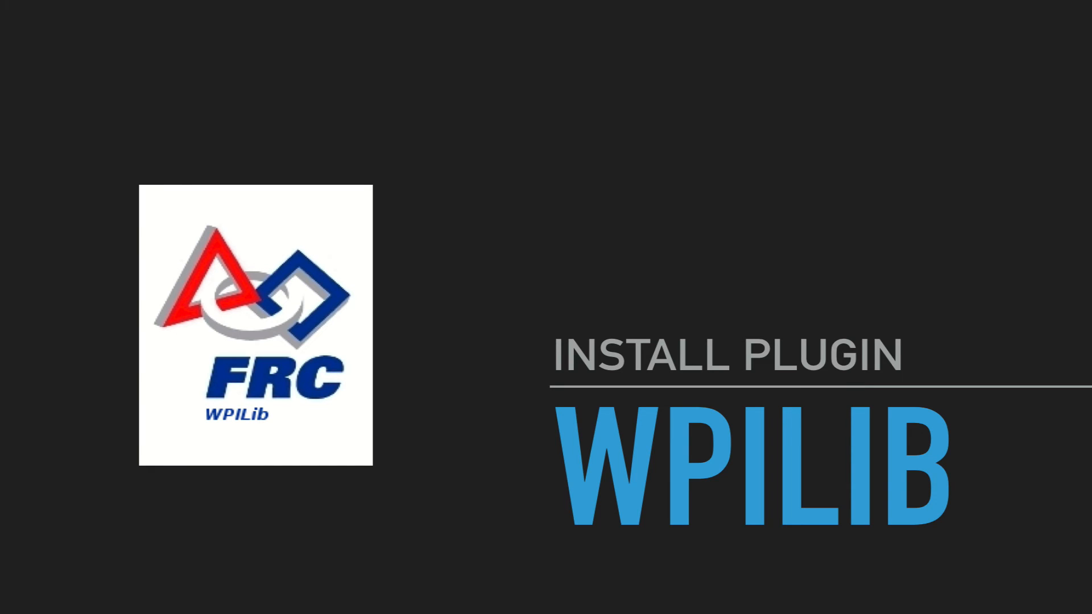
{"action": "left_click", "coordinate": [220, 23]}
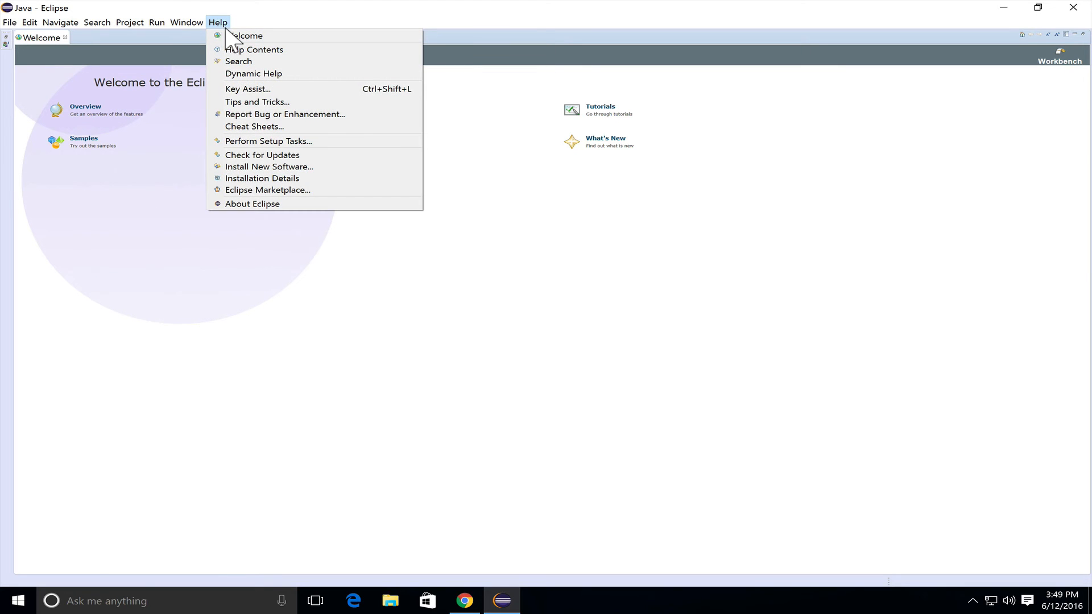
{"action": "left_click", "coordinate": [254, 167]}
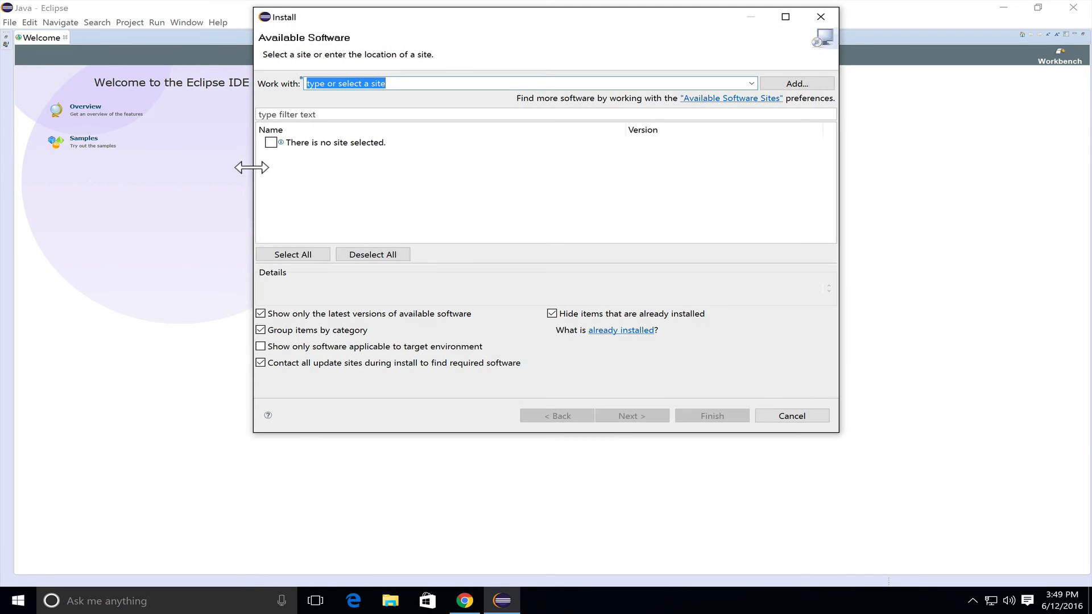
{"action": "left_click", "coordinate": [812, 85]}
{"action": "type", "text": "FRC"}
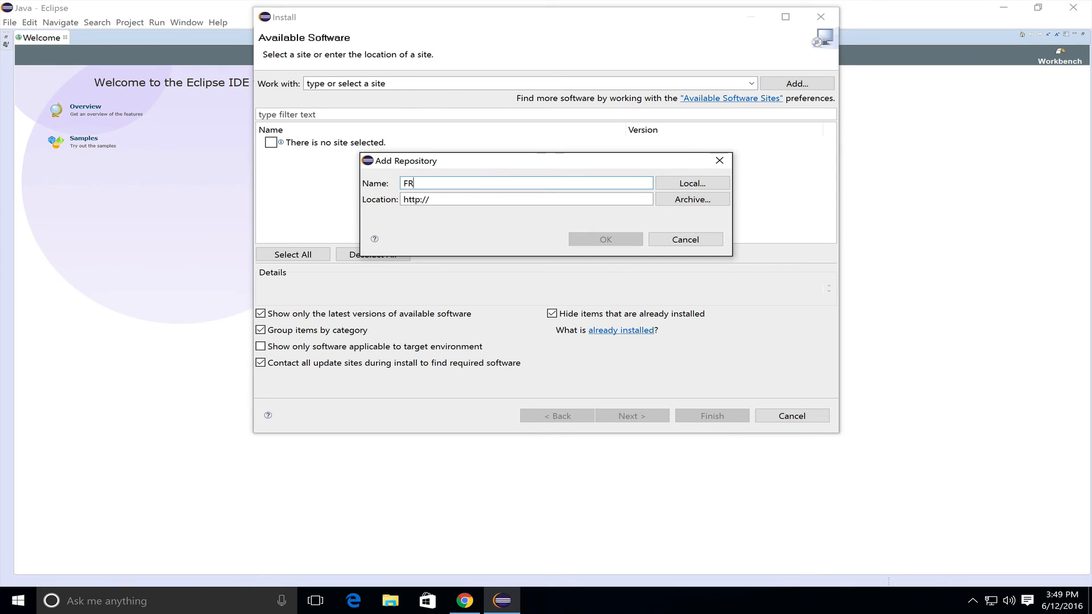
{"action": "key", "text": "Tab"}
{"action": "type", "text": "http://first.wpi.edu/FRC/roborio/release/eclipse/"}
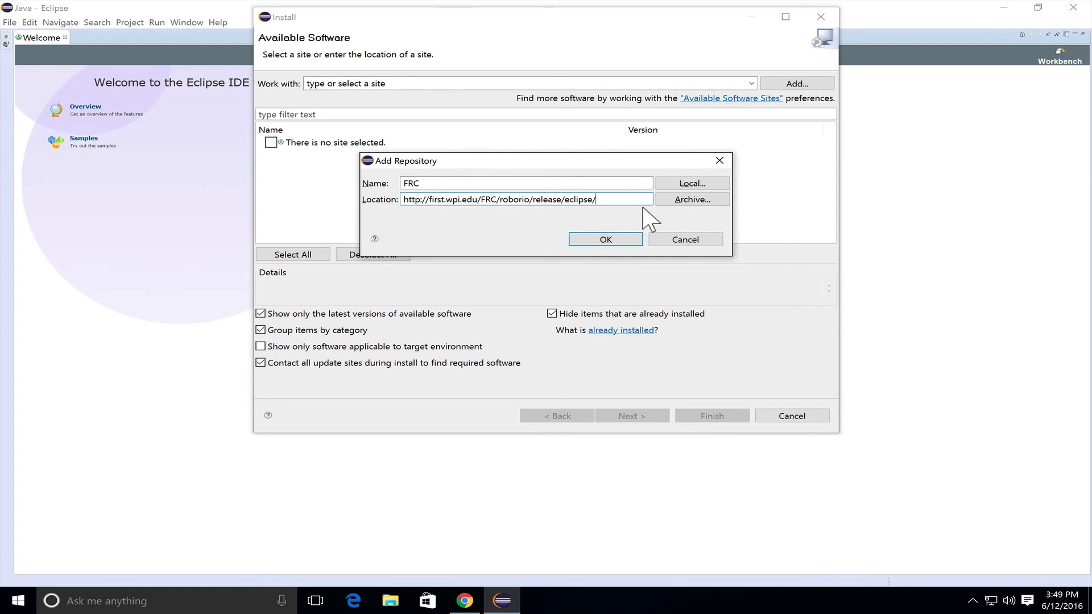
{"action": "left_click", "coordinate": [622, 239]}
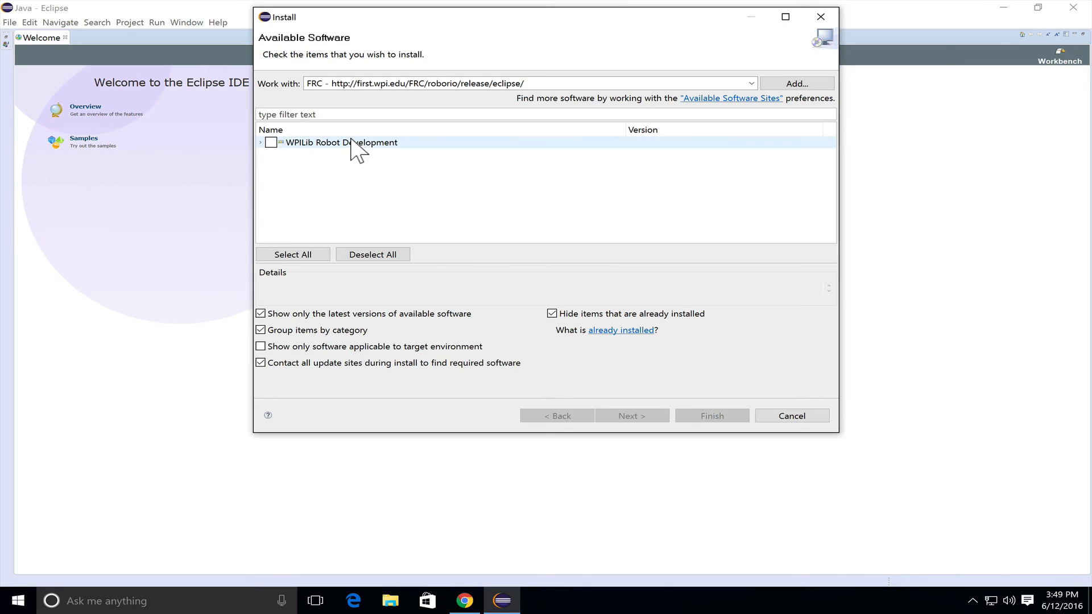
Select the whole WPILib Robot Development category, with Robot C++ and Robot Java Development, and proceed to the license review
{"action": "left_click", "coordinate": [259, 143]}
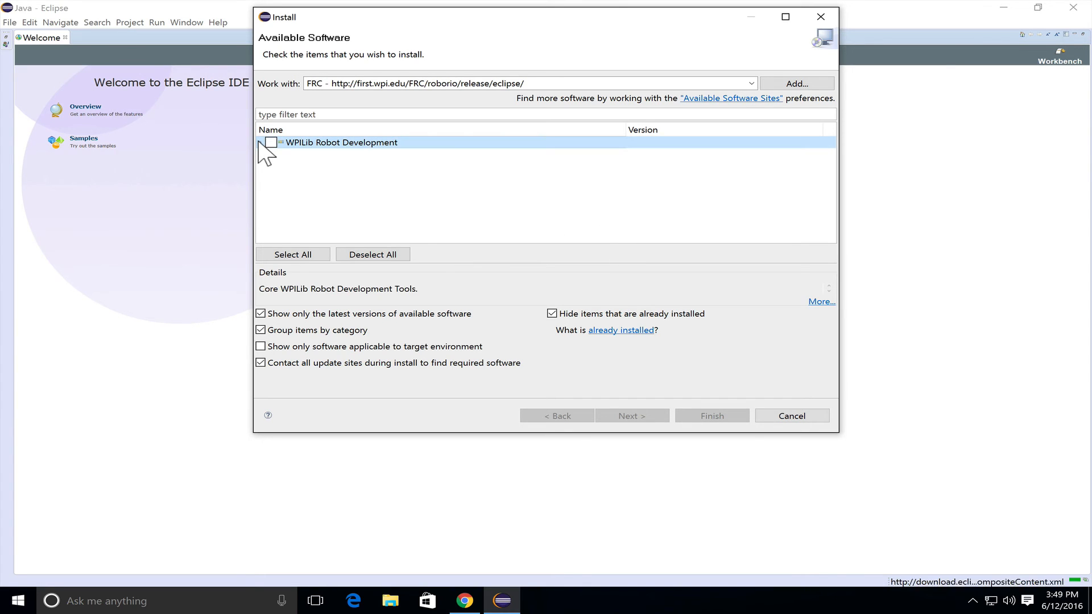
{"action": "left_click", "coordinate": [261, 143]}
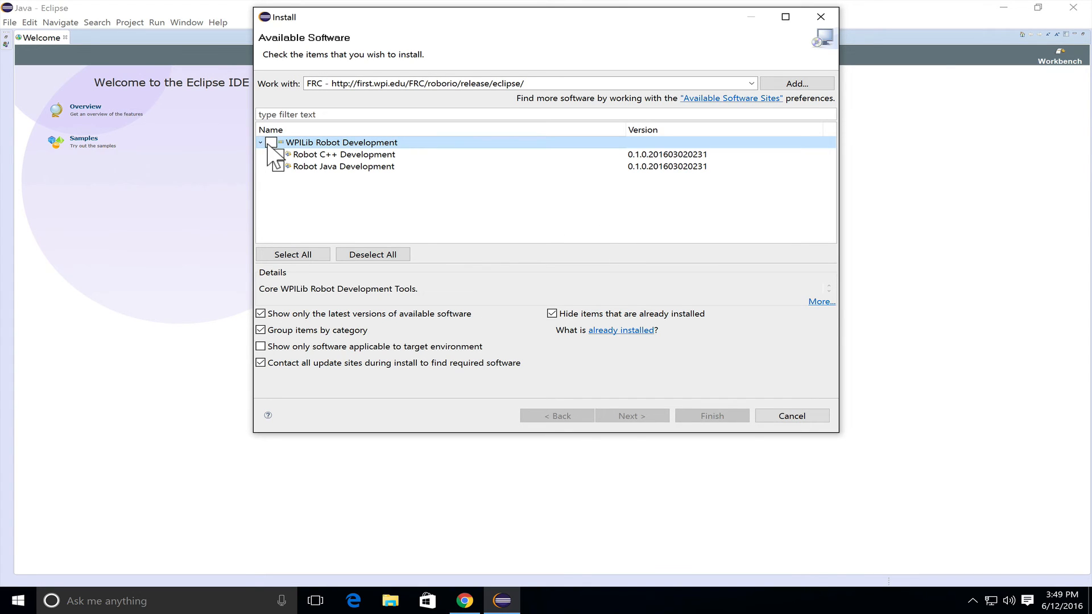
{"action": "left_click", "coordinate": [271, 143]}
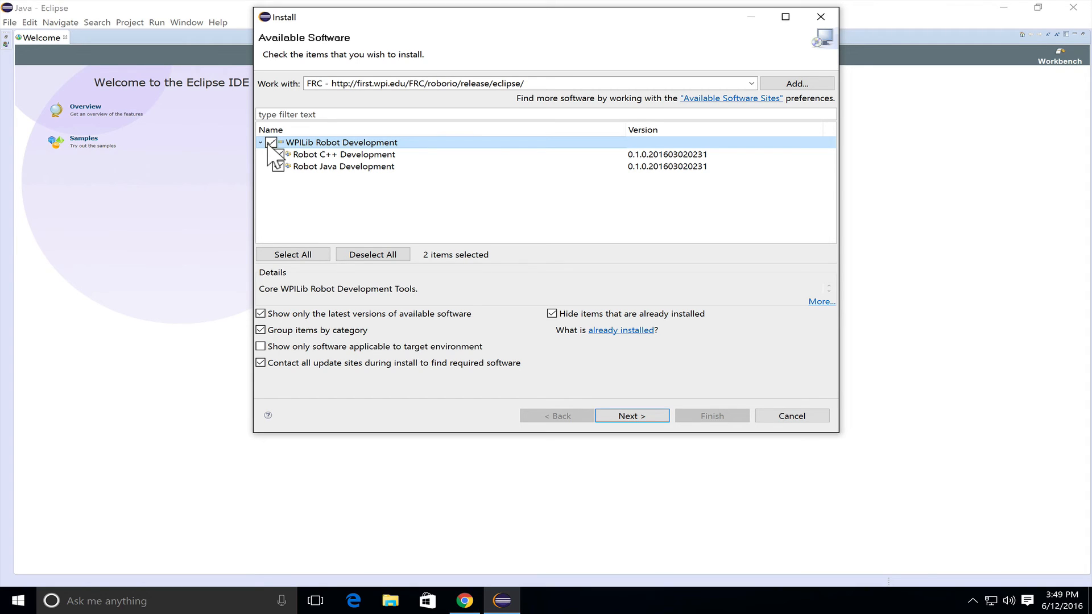
{"action": "left_click", "coordinate": [604, 415]}
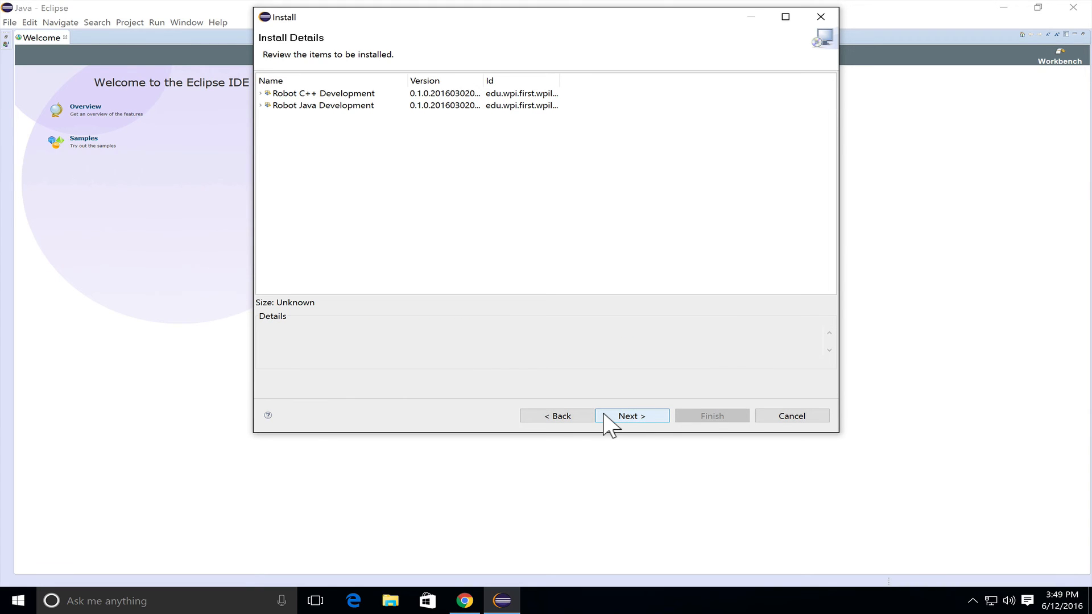
{"action": "left_click", "coordinate": [634, 422]}
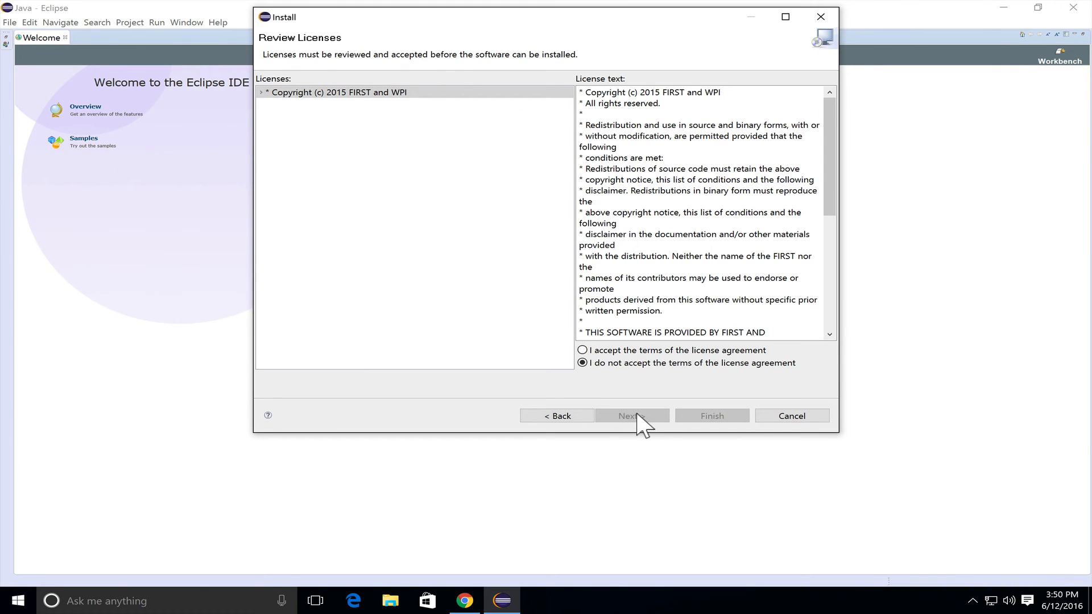
Accept the FIRST and WPI license terms and run the plugin installation, allowing the unsigned content
{"action": "left_click", "coordinate": [583, 351]}
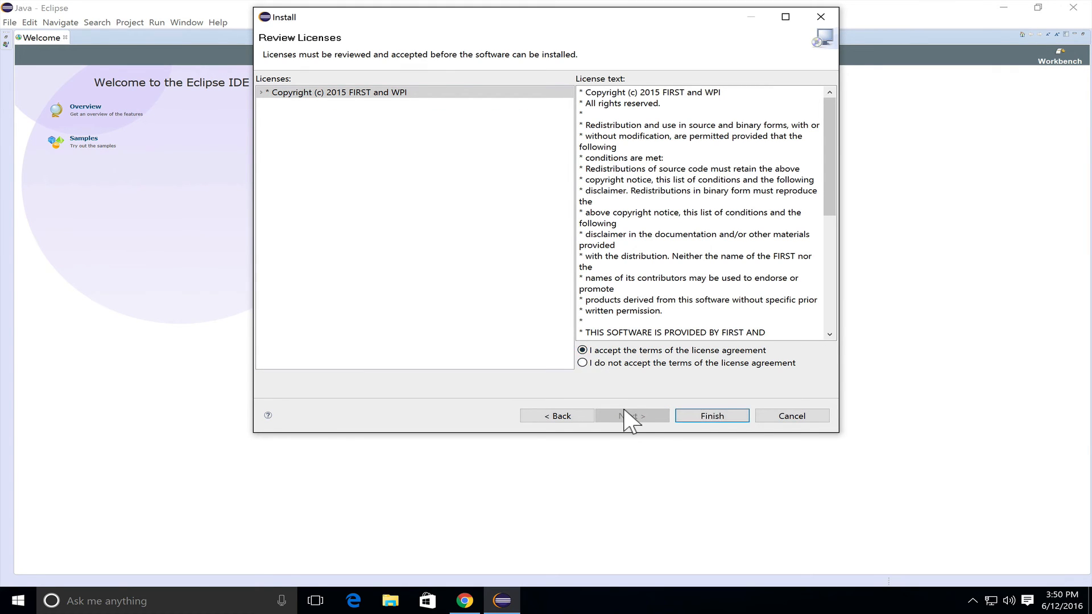
{"action": "left_click", "coordinate": [699, 421]}
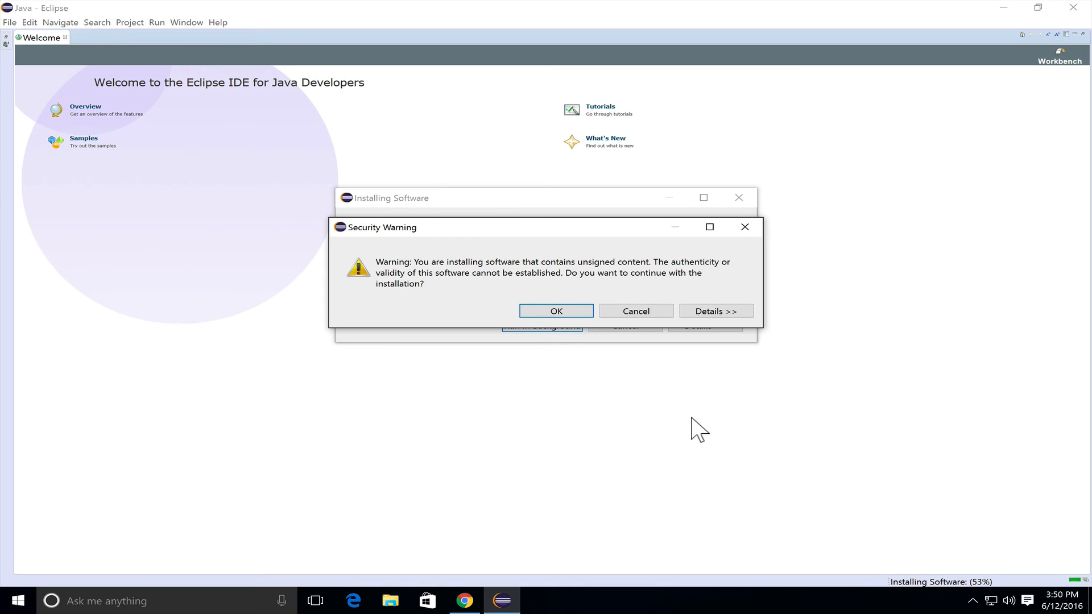
{"action": "left_click", "coordinate": [565, 325]}
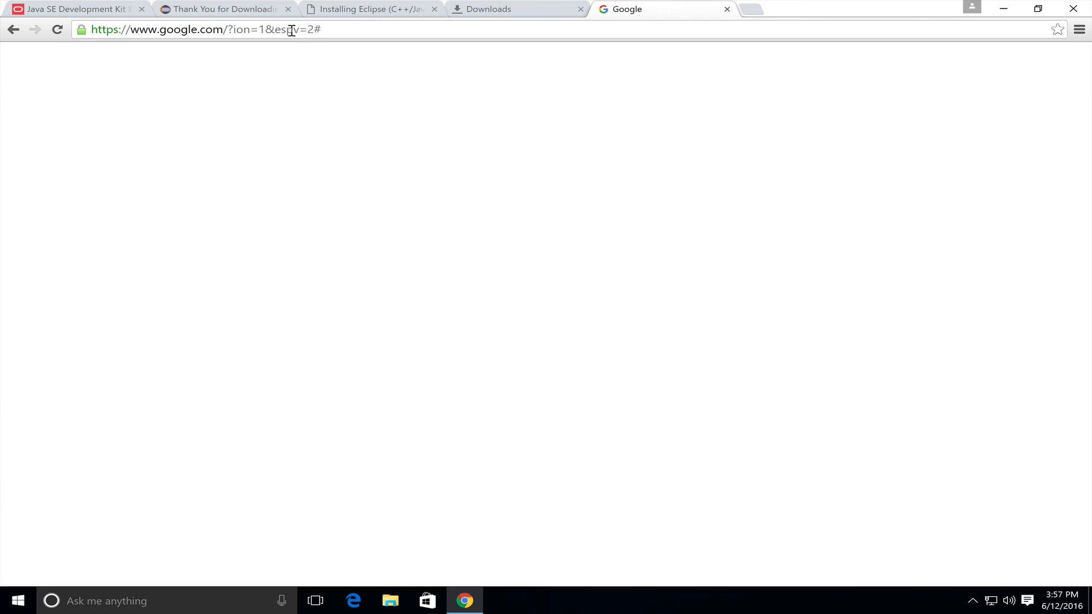
In Chrome, search Google for "github windows" and download GitHub Desktop from desktop.github.com
{"action": "type", "text": "github windows"}
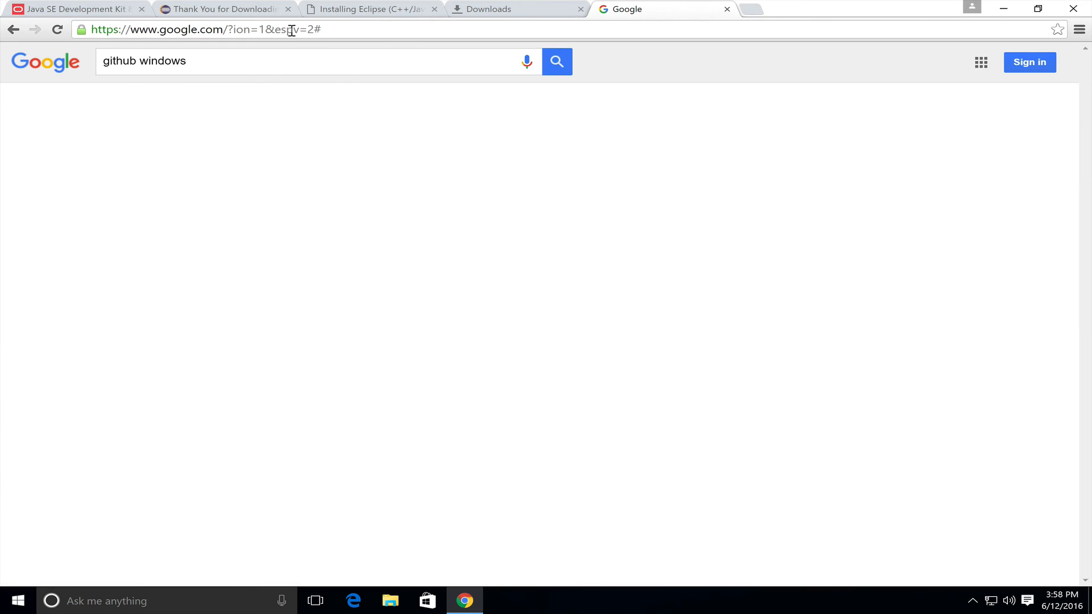
{"action": "key", "text": "Return"}
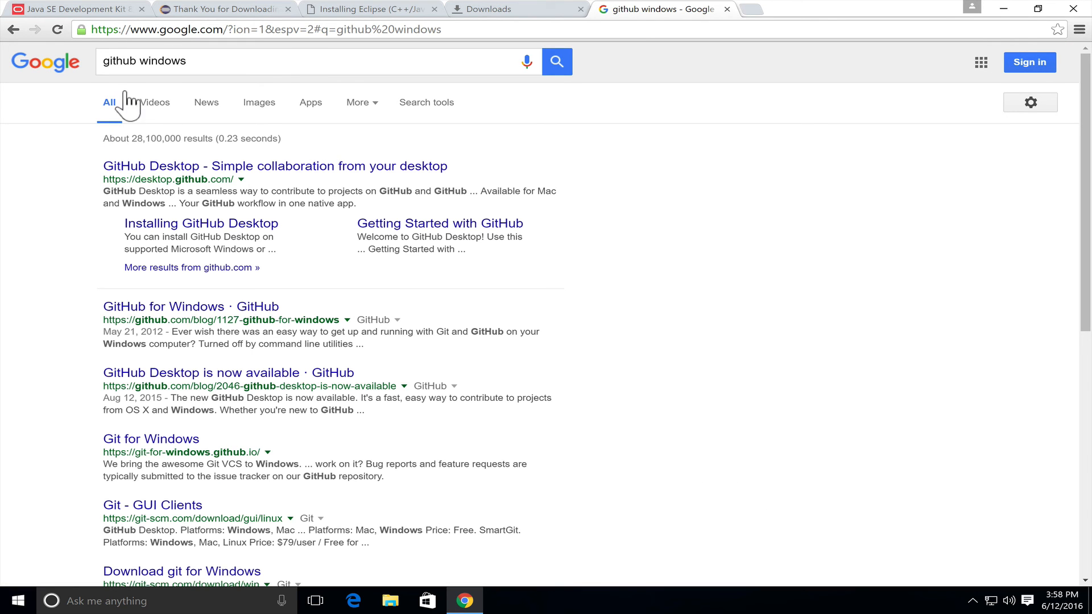
{"action": "left_click", "coordinate": [140, 167]}
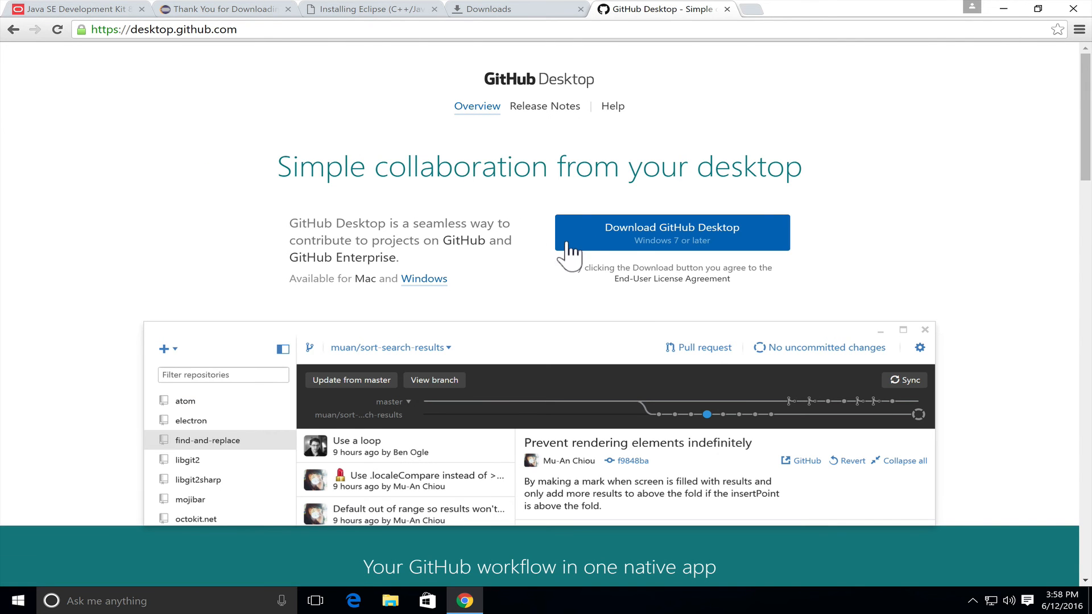
{"action": "left_click", "coordinate": [625, 232]}
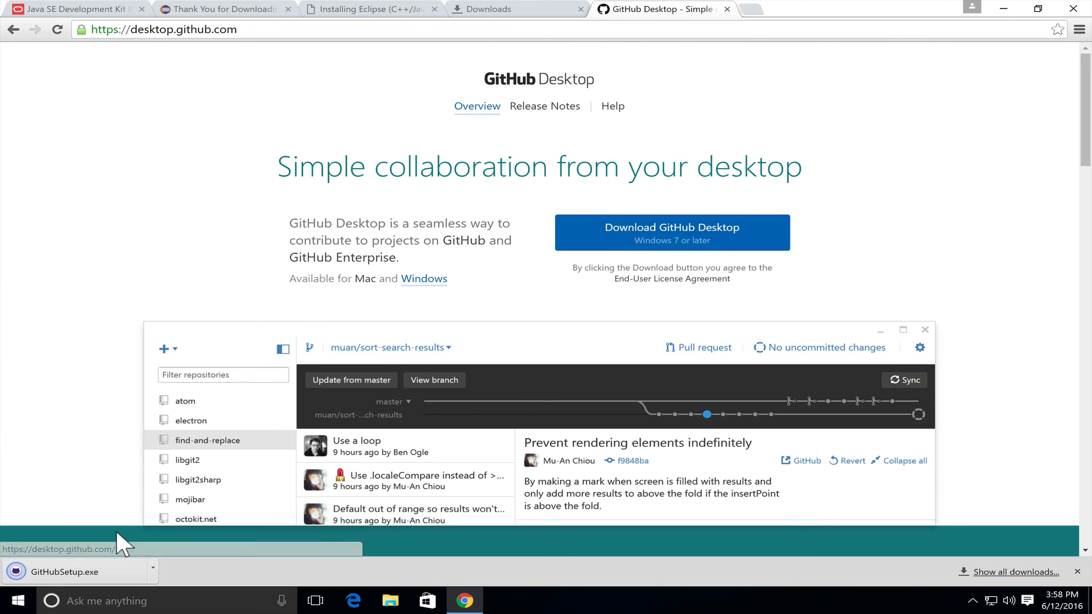
Run the downloaded GitHubSetup.exe, approve the GitHub installation and minimize the browser
{"action": "left_click", "coordinate": [152, 569]}
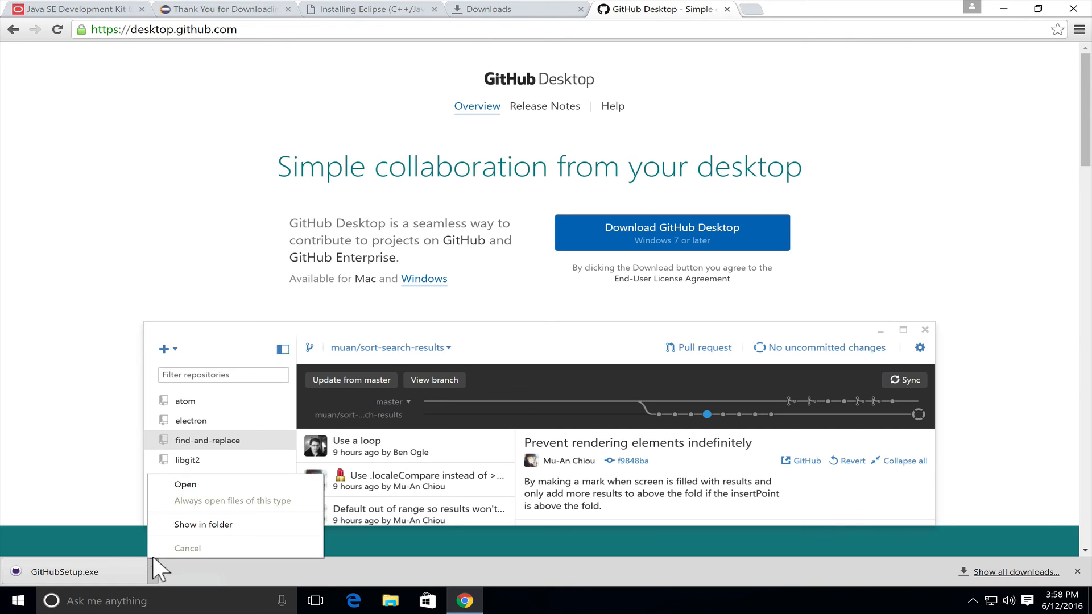
{"action": "left_click", "coordinate": [178, 488]}
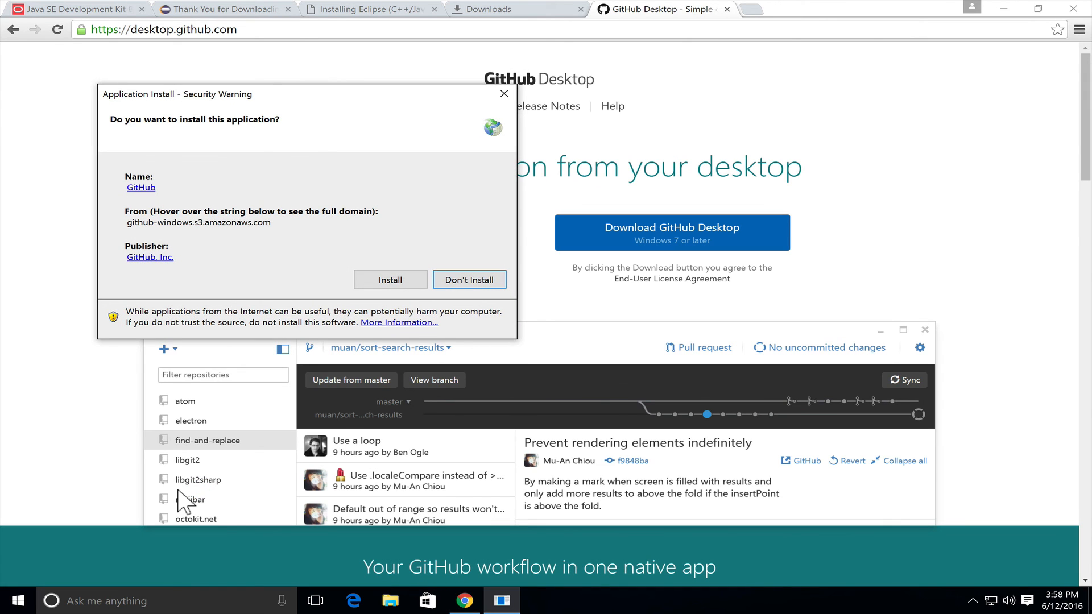
{"action": "left_click", "coordinate": [367, 278]}
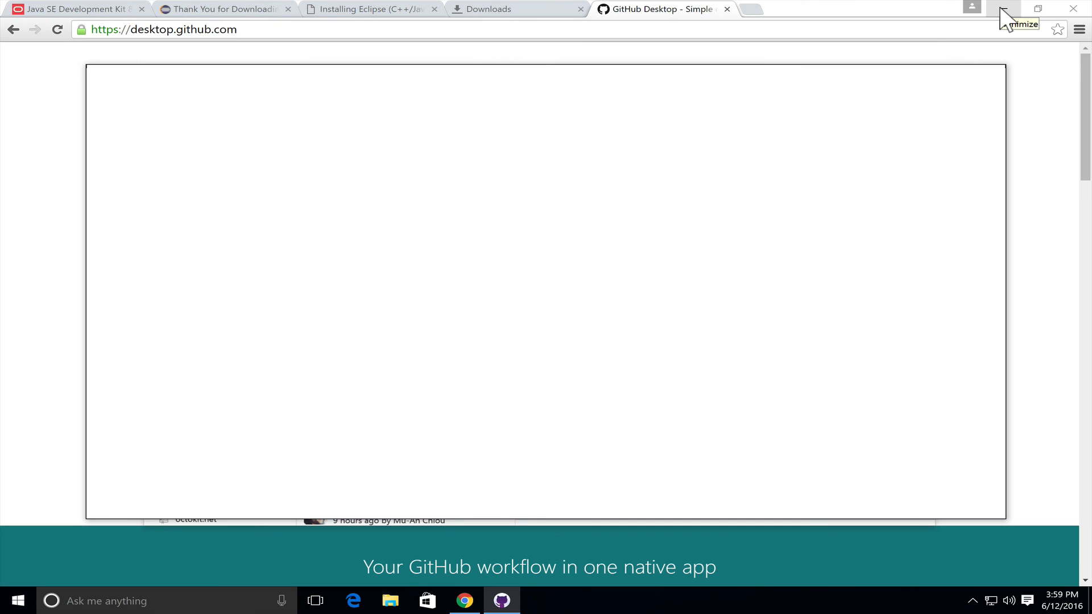
{"action": "left_click", "coordinate": [1002, 9]}
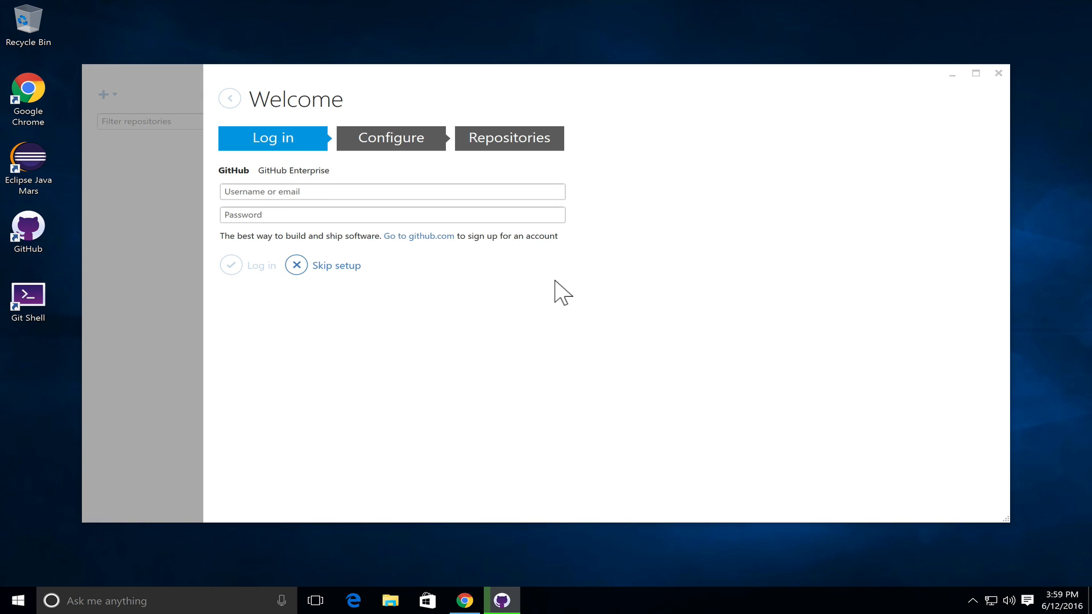
Fill in the account e-mail and password on the GitHub Desktop login page
{"action": "left_click", "coordinate": [358, 189]}
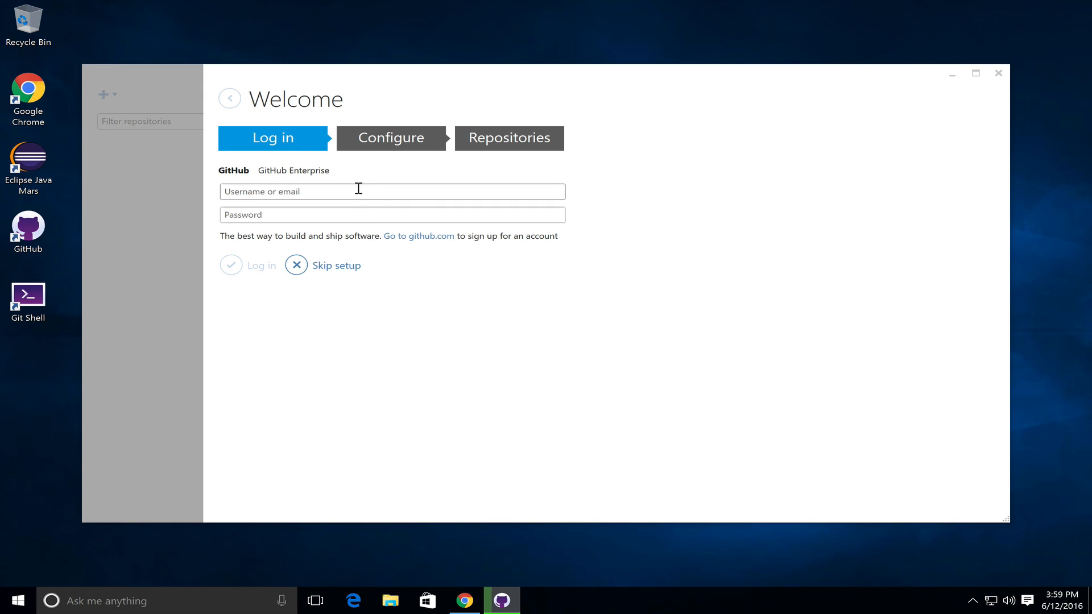
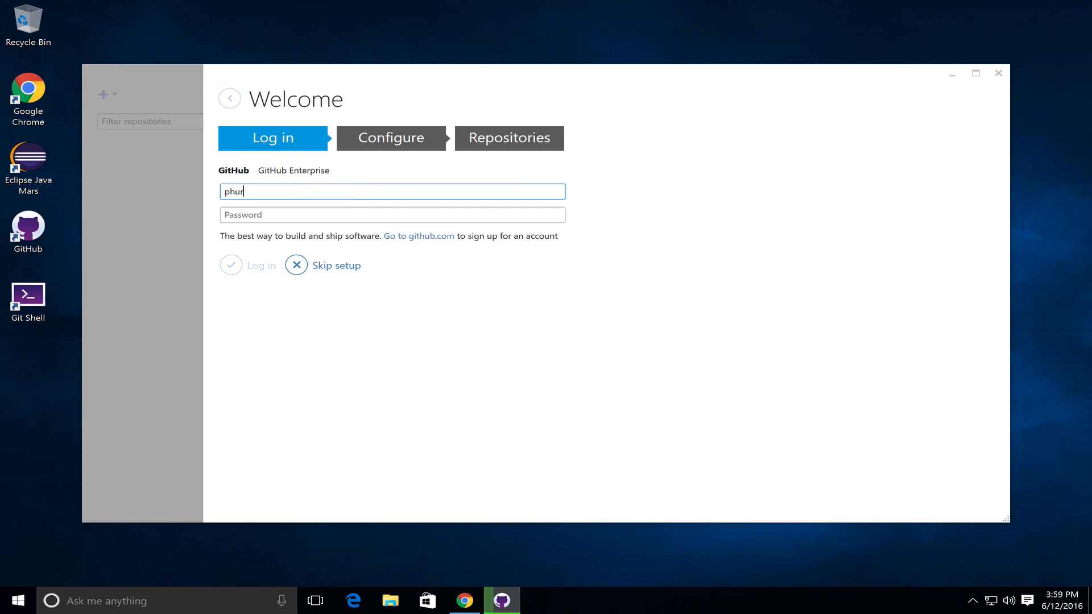
{"action": "key", "text": "Tab"}
{"action": "type", "text": "•••••••"}
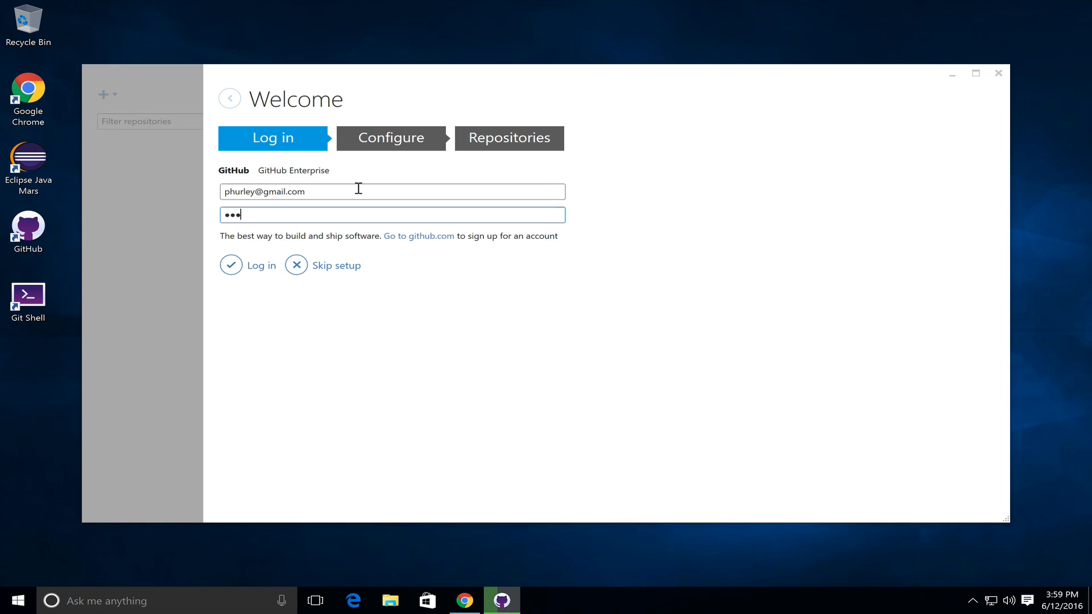